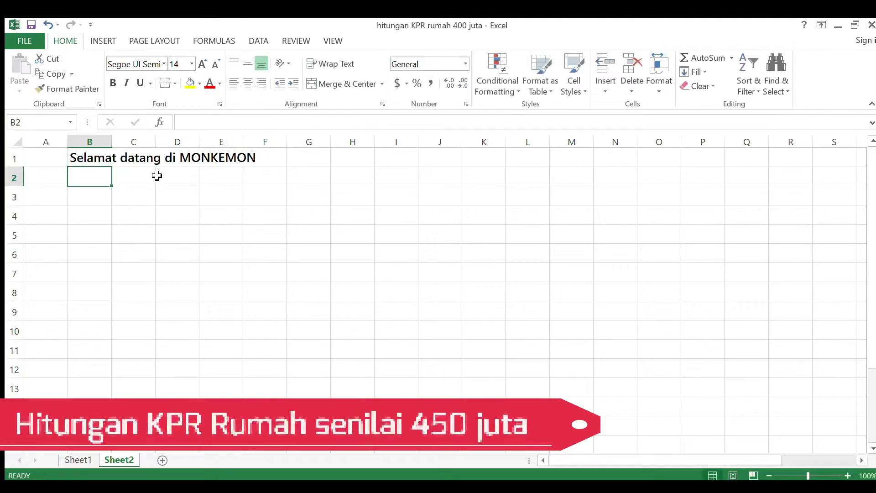
Enter the label "Harga Rumah" in cell B4.
text(Harga J)
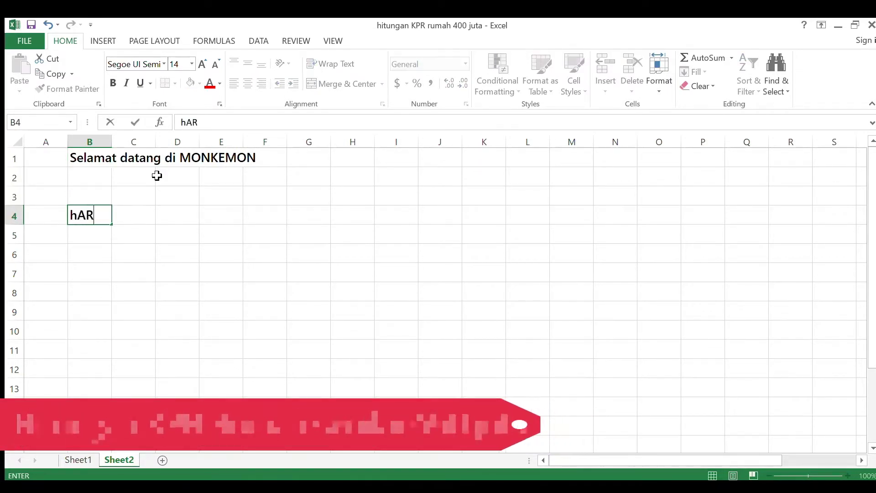
text(ual)
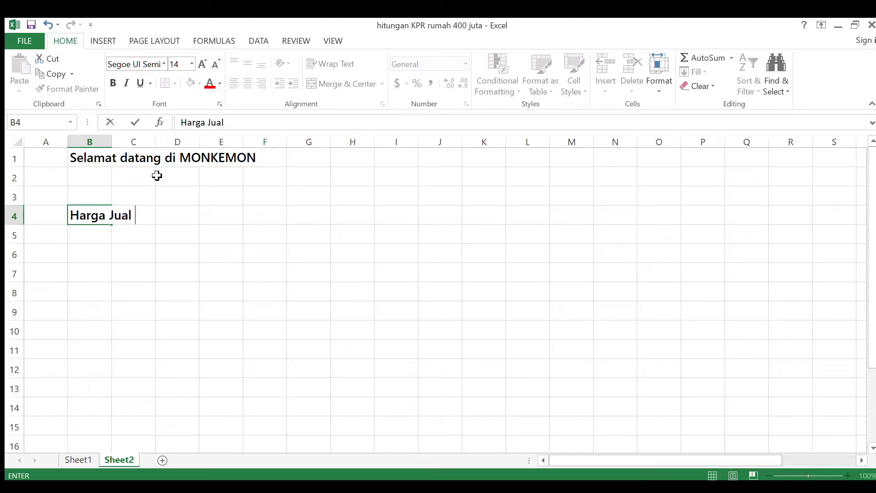
key(BackSpace)
key(BackSpace)
key(BackSpace)
key(BackSpace)
key(BackSpace)
text(Rumah)
key(Return)
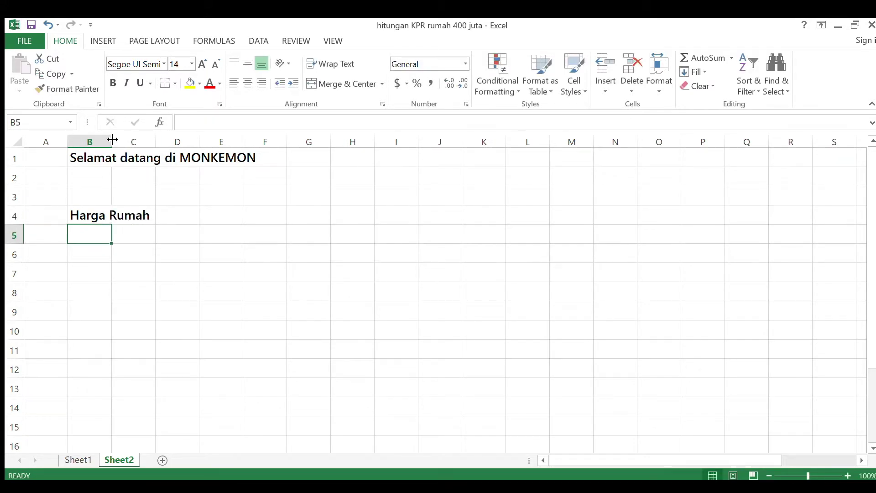
Widen column B well beyond its label and enter 400000 in C4 as the house price.
drag(112, 140, 194, 147)
click(227, 219)
text(400000)
key(Return)
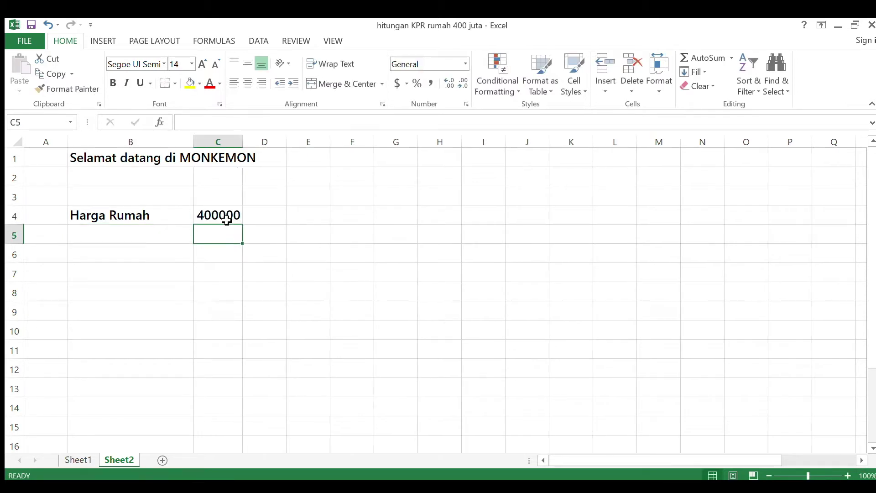
Apply the comma number style to all of column C and correct the house price in C4 to 400000000.
click(218, 142)
click(431, 82)
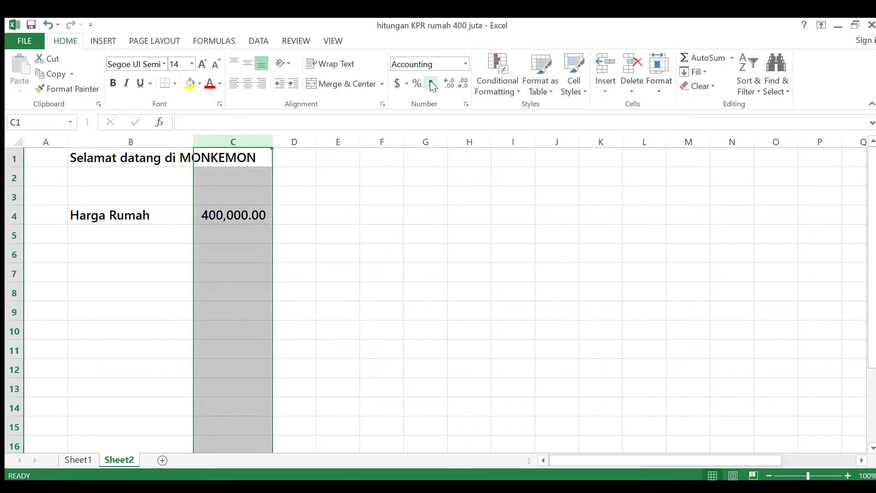
click(201, 215)
click(219, 123)
text(000)
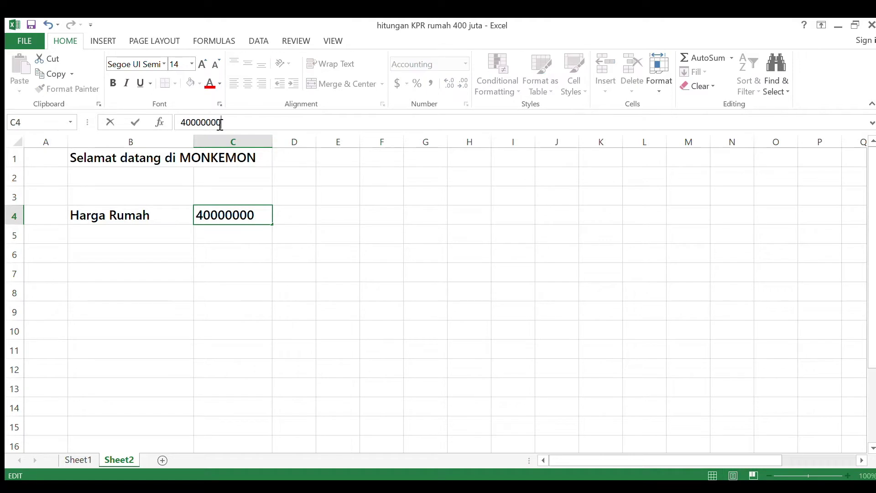
key(Return)
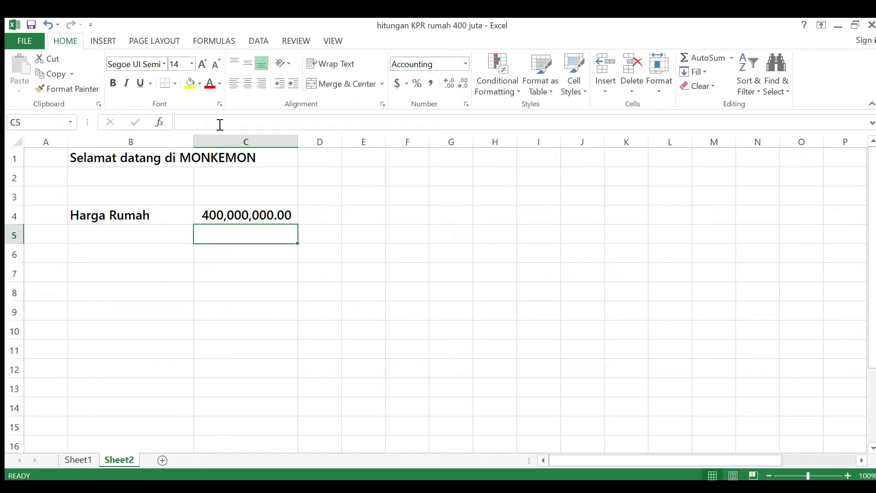
Label B5 "PPN 10%" and calculate the tax in C5 with the formula =10%*C4.
key(Left)
text(PPN 10%)
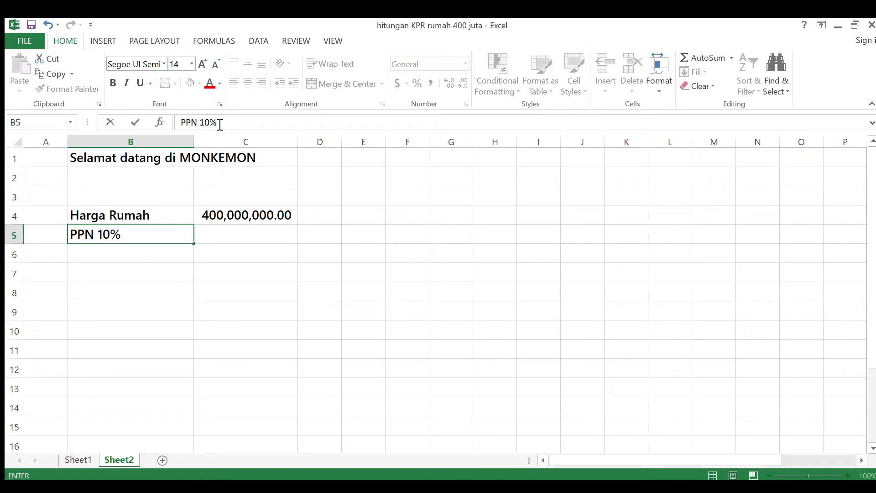
key(Right)
text(=10%)
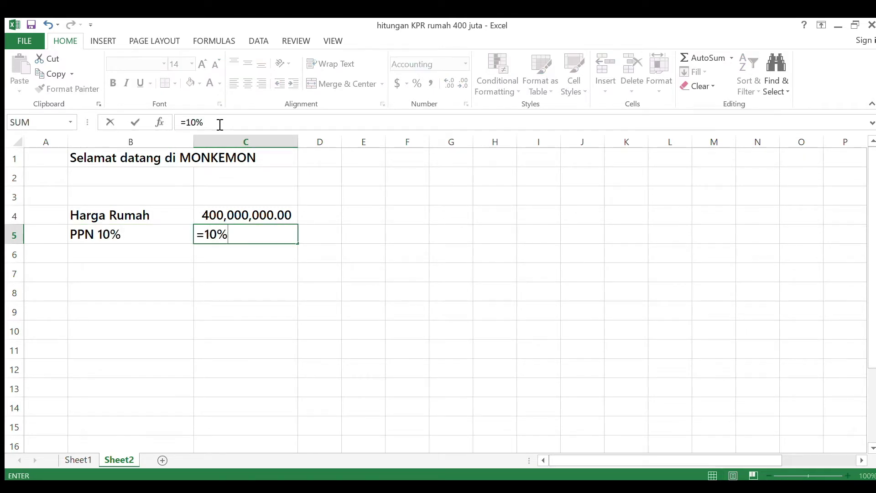
text(*C4)
key(Return)
Label B6 "Harga Jual Rumah", sum C4:C5 in C6, and fill both row 6 cells with yellow.
key(Left)
text(Harga Jual Rumah)
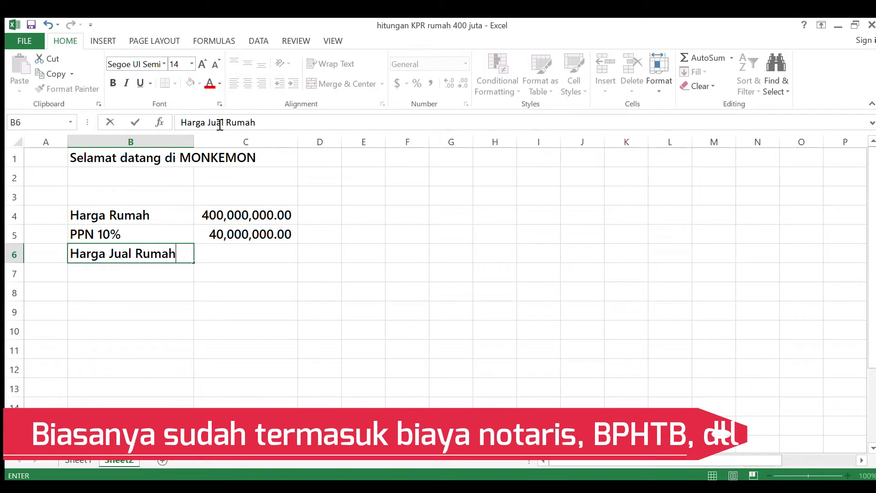
key(Right)
text(=sum()
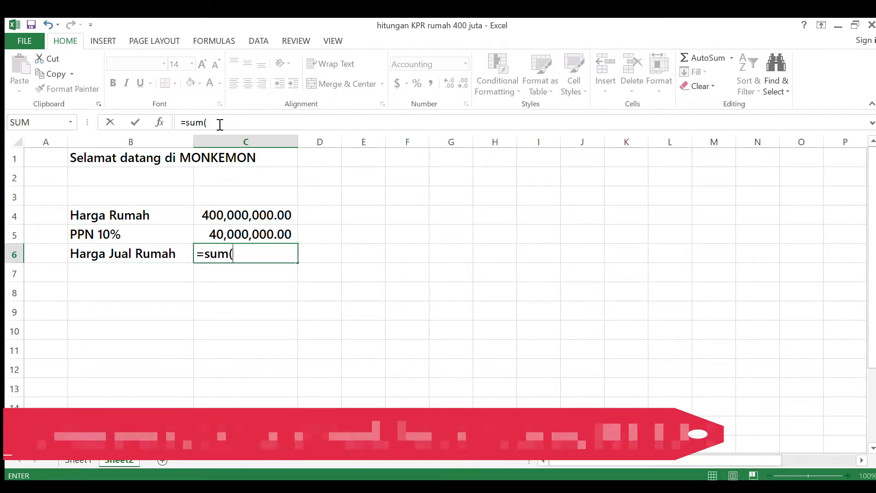
key(Up)
key(shift+Up)
text())
key(Return)
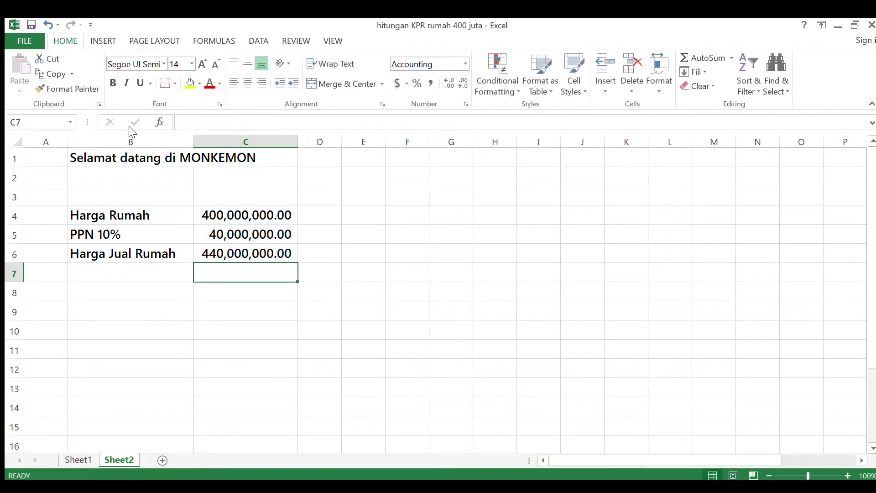
drag(99, 254, 199, 257)
click(190, 83)
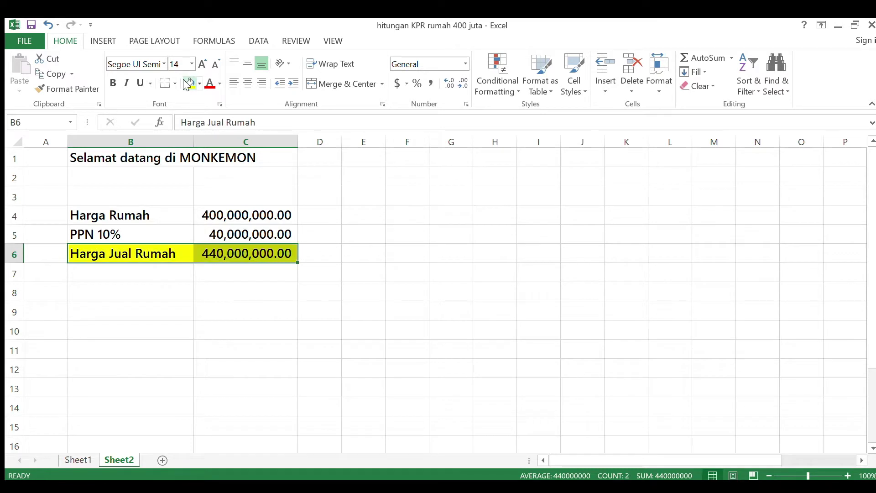
Enter "Booking Fee" in B8 with 3000000 in C8 and the note "ditentukan developer" in D8.
click(141, 293)
text(Booking Fee)
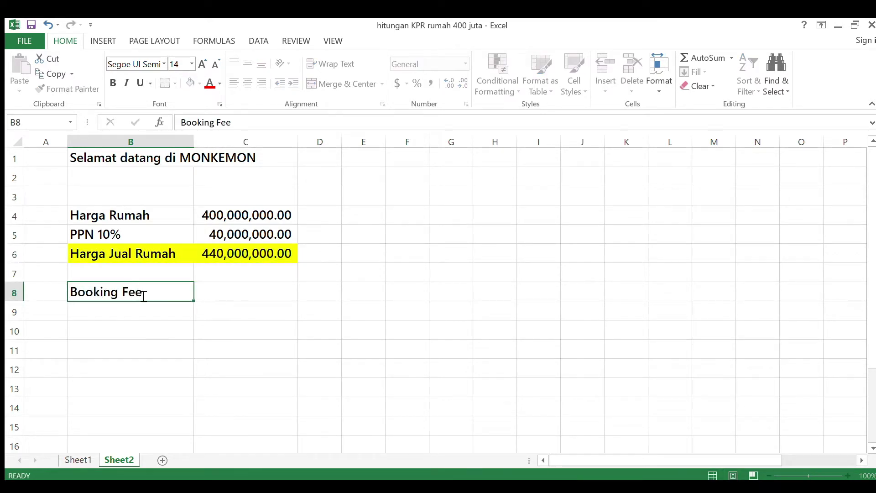
key(Tab)
text(3000000)
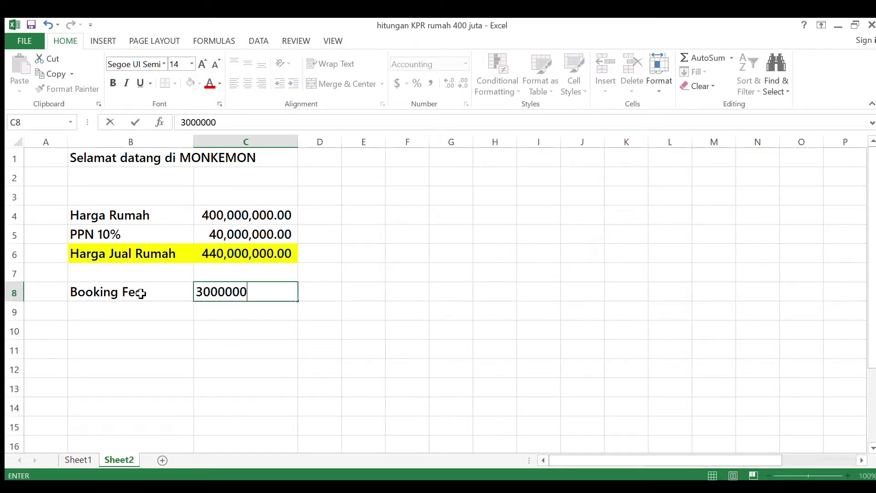
key(Return)
key(Right)
key(Up)
text(ditentukan developer)
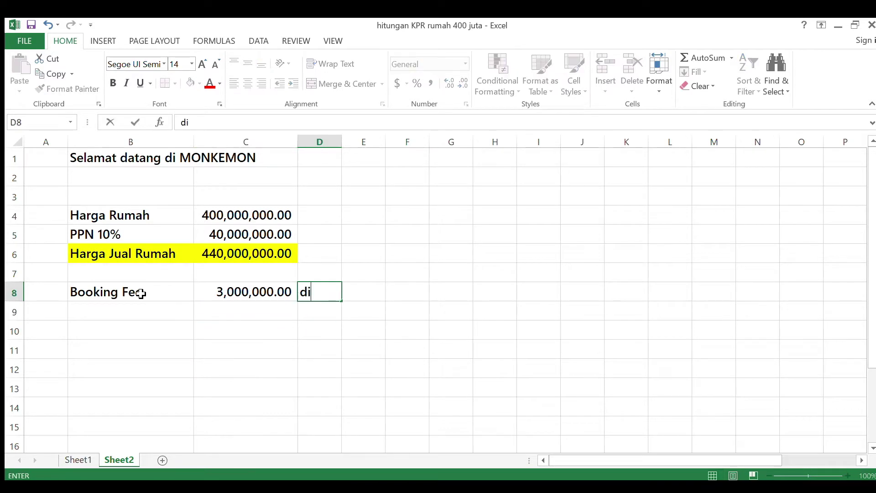
key(Return)
Label B9 "DP 20%" and calculate the down payment in C9 as 20% of the selling price in C6.
key(Left)
key(Left)
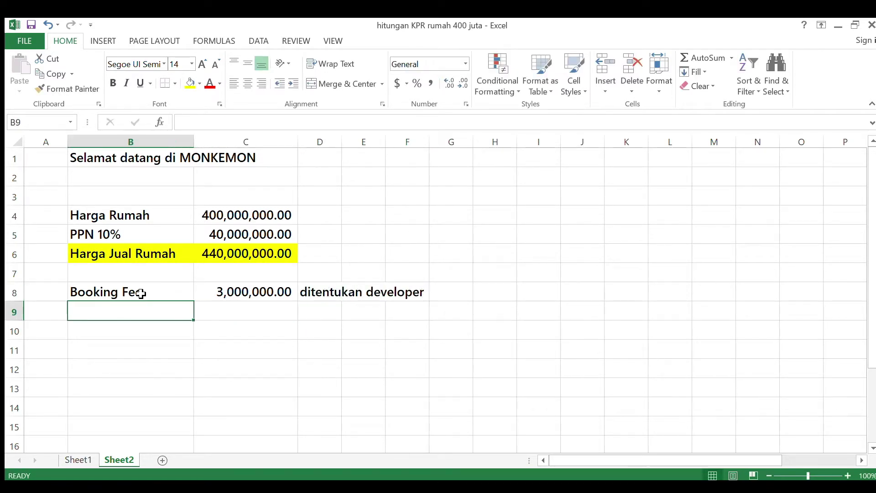
text(DP 20%)
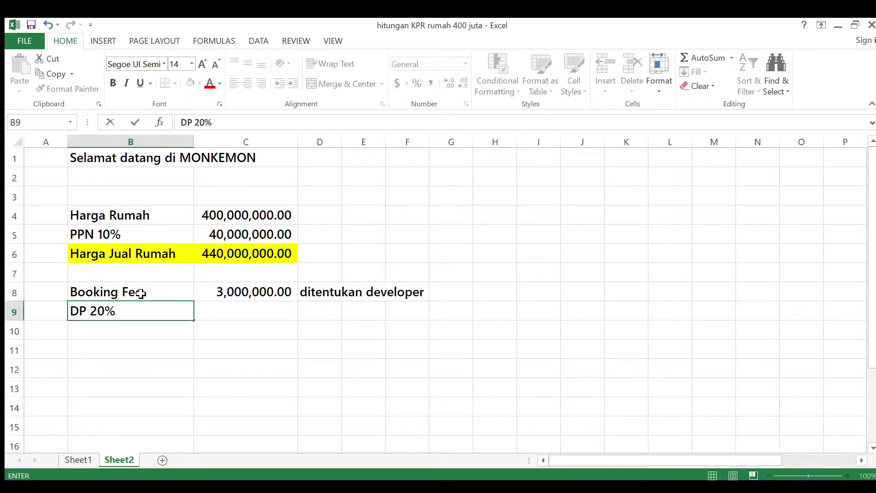
key(Tab)
text(=20%)
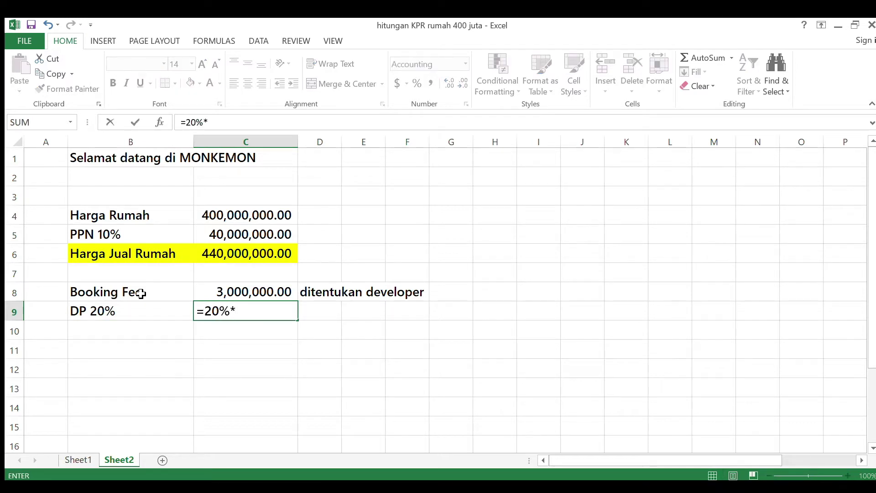
text(*)
key(Up)
key(Up)
key(Up)
key(Return)
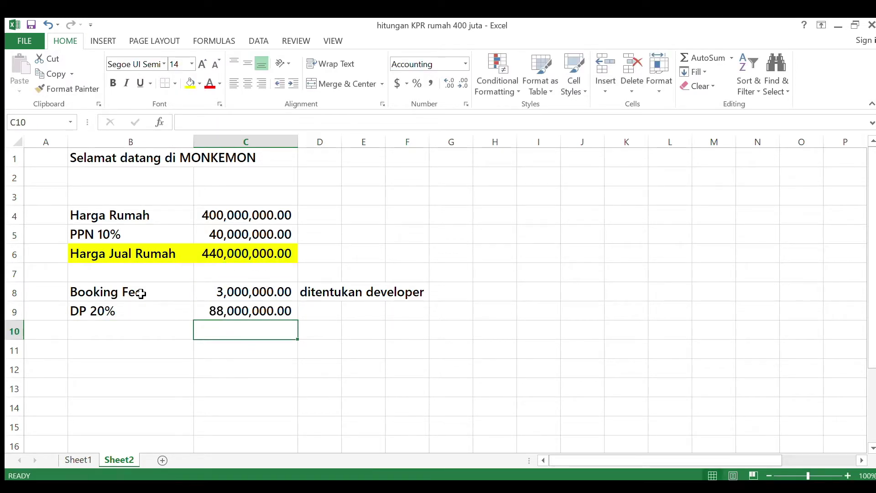
Label B10 "Pengajuan ke bank" and calculate the loan amount in C10 with the formula =C6-C8-C9.
key(Left)
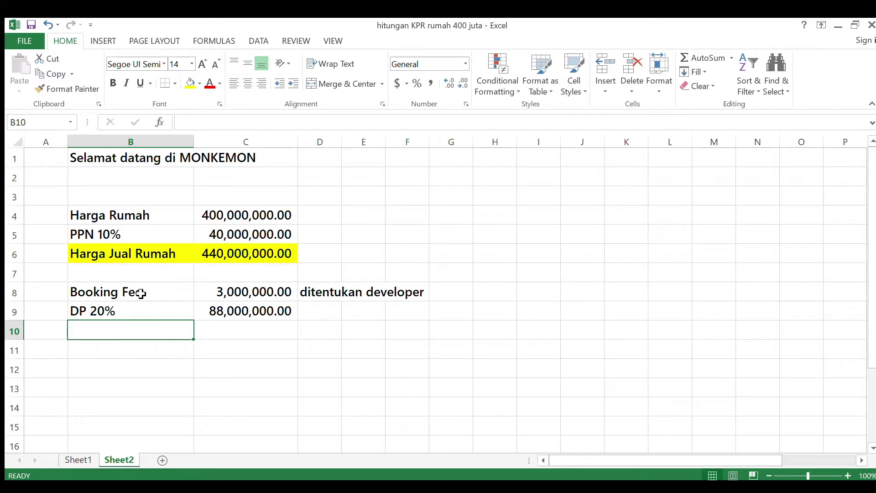
text(Pengajuan ke bank)
key(Tab)
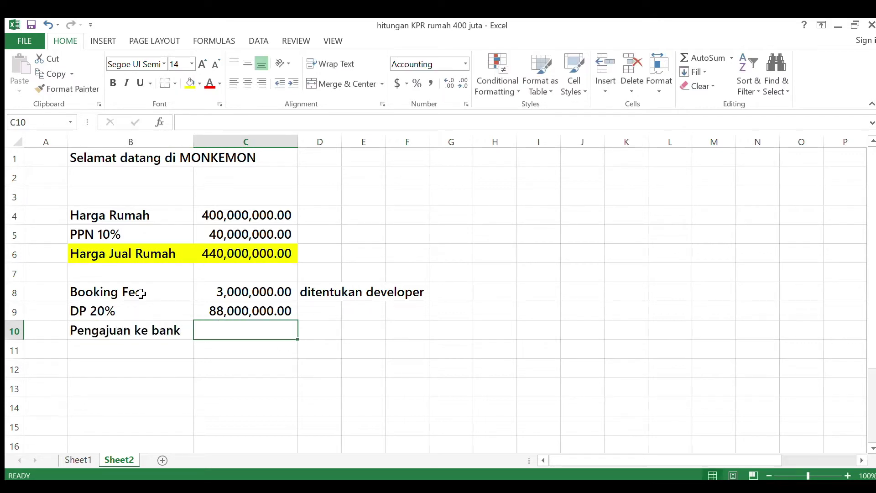
text(=)
key(Up)
key(Up)
key(Up)
key(Up)
text(-)
key(Up)
key(Up)
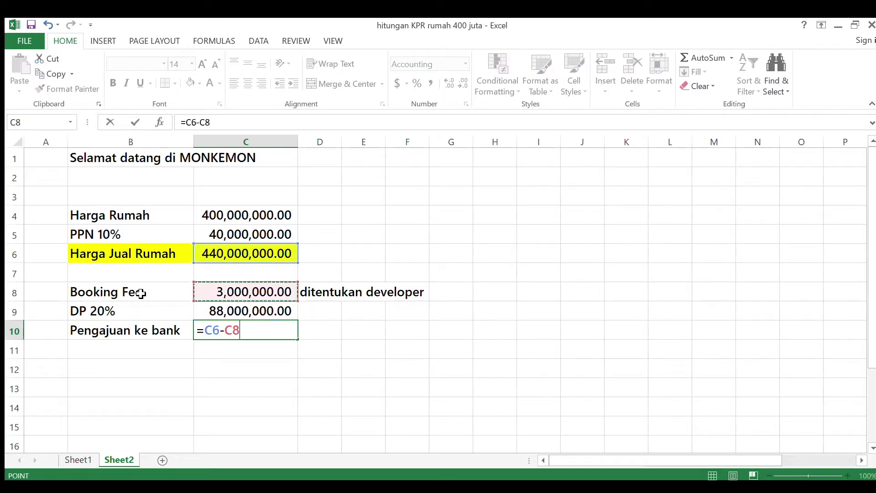
text(-)
key(Up)
key(Return)
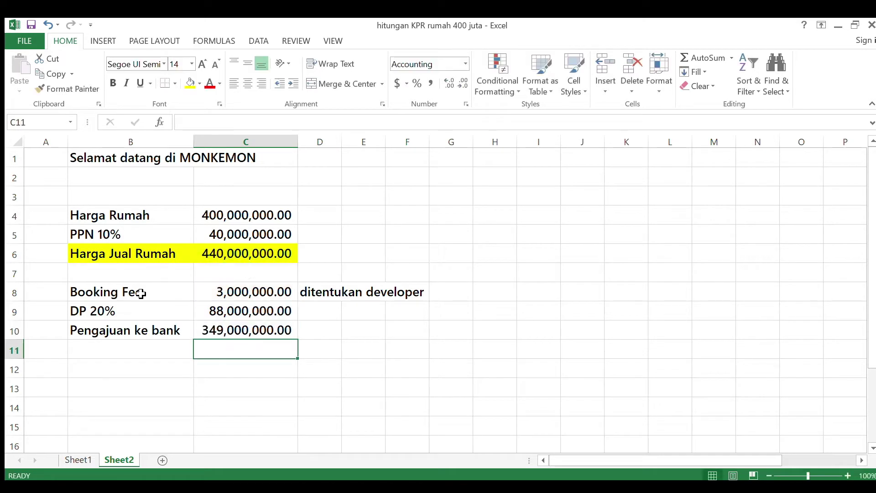
Add the note "proses pengajuan KPR" in D10 beside the bank loan amount.
key(Right)
key(Up)
text(proses)
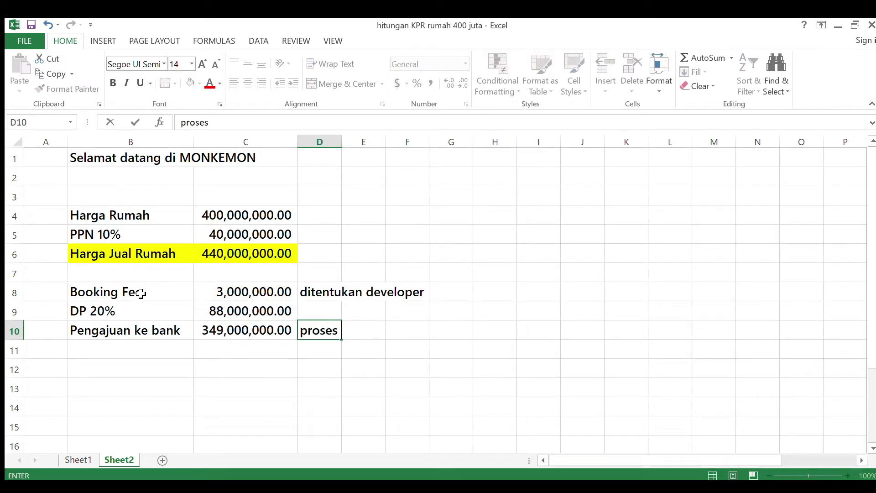
text( pengajuan KPR)
key(Return)
Enter the label "Biaya Akad Kredit (5-7%)" in cell B11.
key(Left)
key(Left)
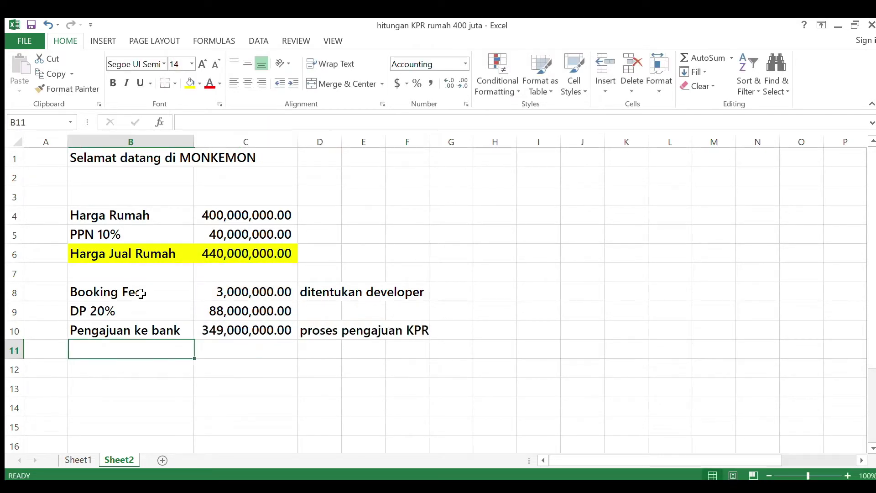
text(BiAYA)
key(BackSpace)
key(BackSpace)
key(BackSpace)
text(a)
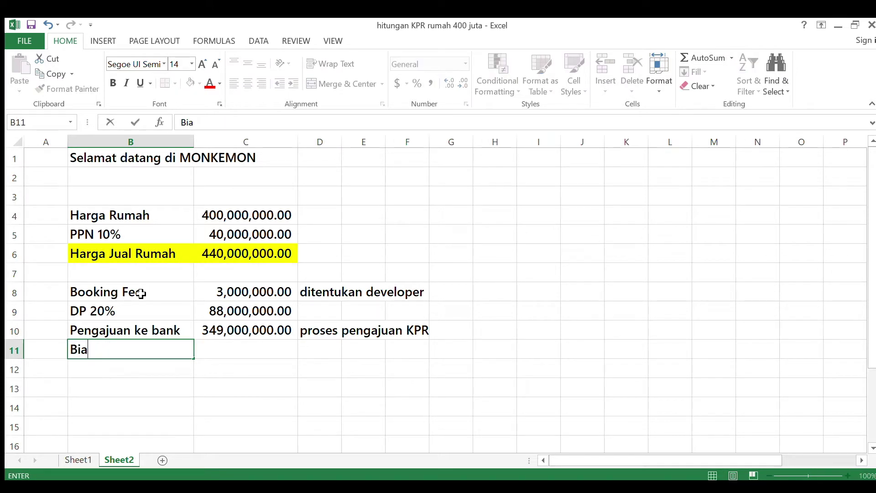
text(ya Ka)
key(BackSpace)
key(BackSpace)
text(a Akad Kredit)
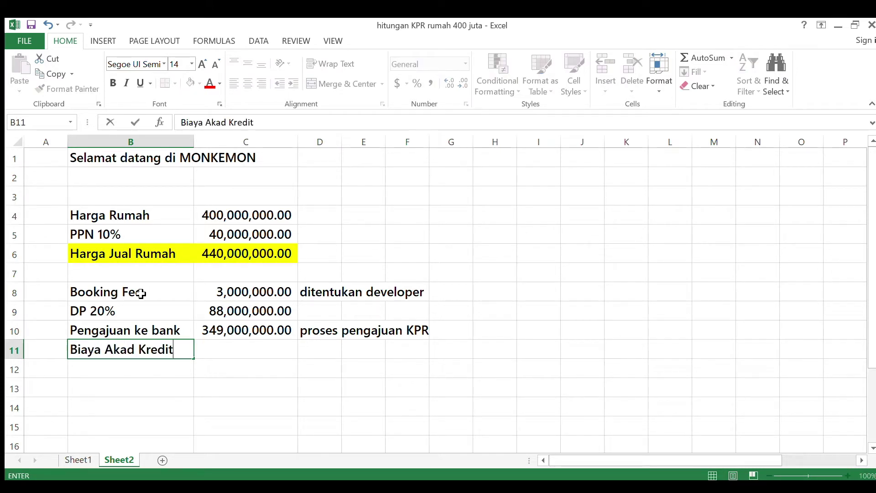
key(ctrl+Return)
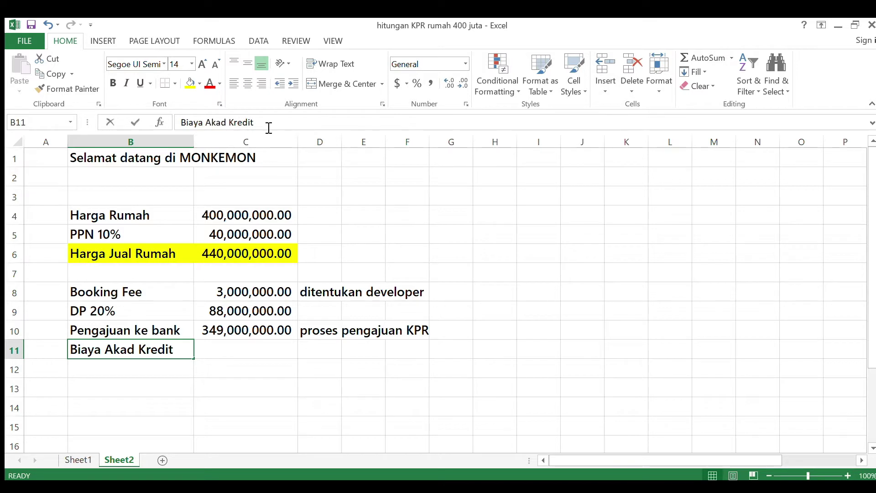
click(269, 128)
text((5-7%))
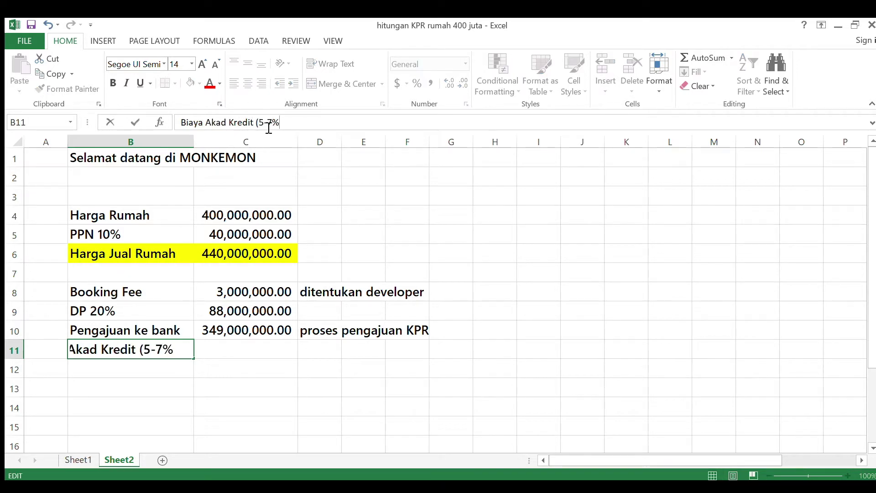
key(Return)
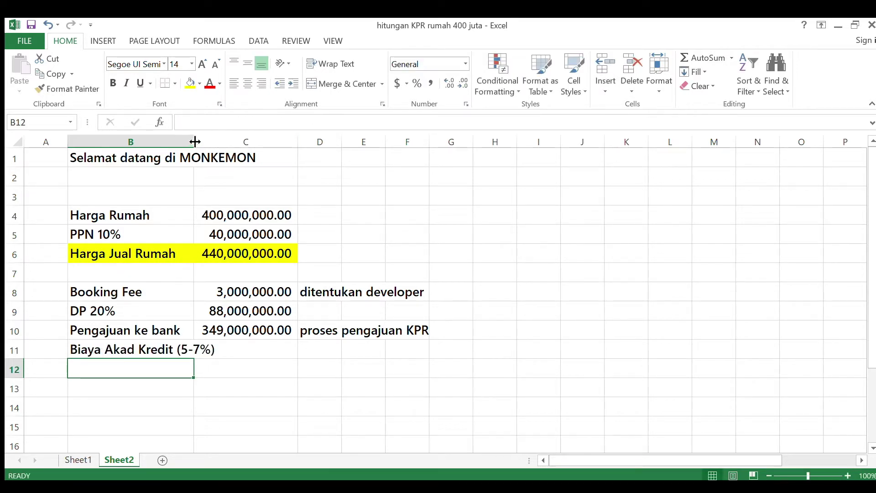
Autofit column B to its contents and calculate the credit agreement cost in C11 with =6%*C10.
double_click(195, 142)
click(289, 352)
text(=6)
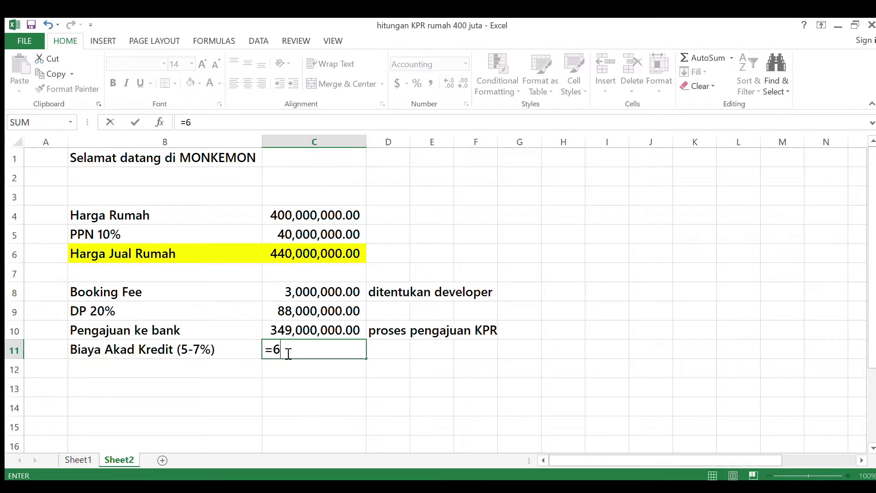
text(%*C10)
key(Return)
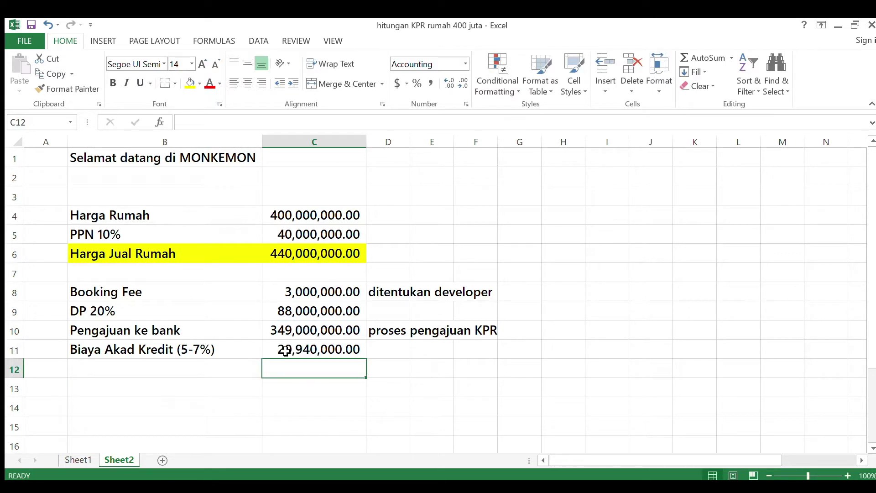
Enter the label "Fixed Rate 8.5% per year selama 3 tahun pertama" in B13 and widen column B to fit it.
key(Down)
key(Down)
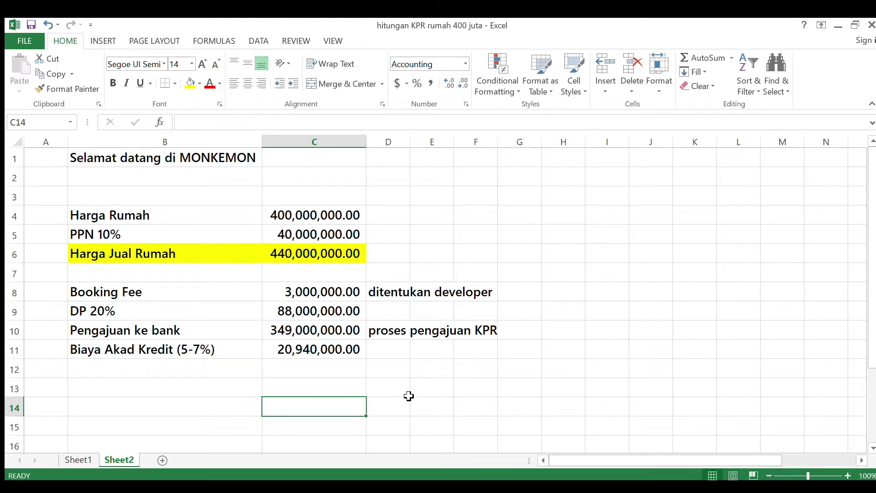
key(Left)
key(Up)
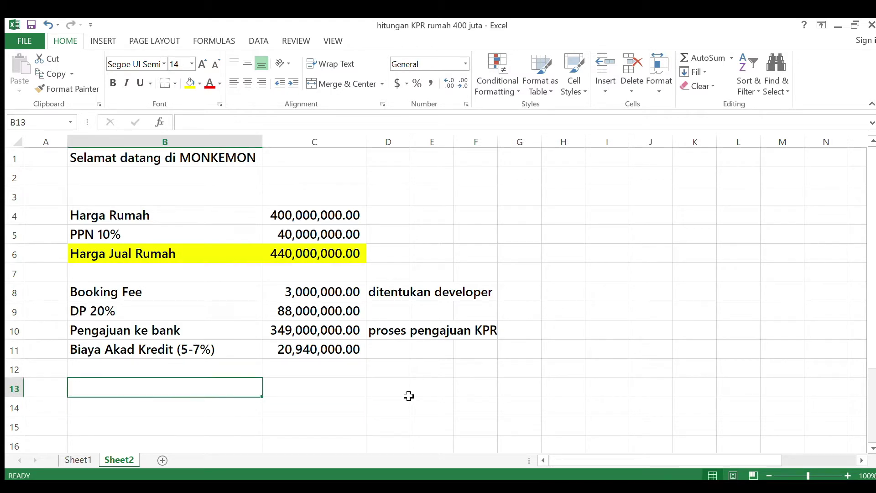
text(Fixed Rate 8)
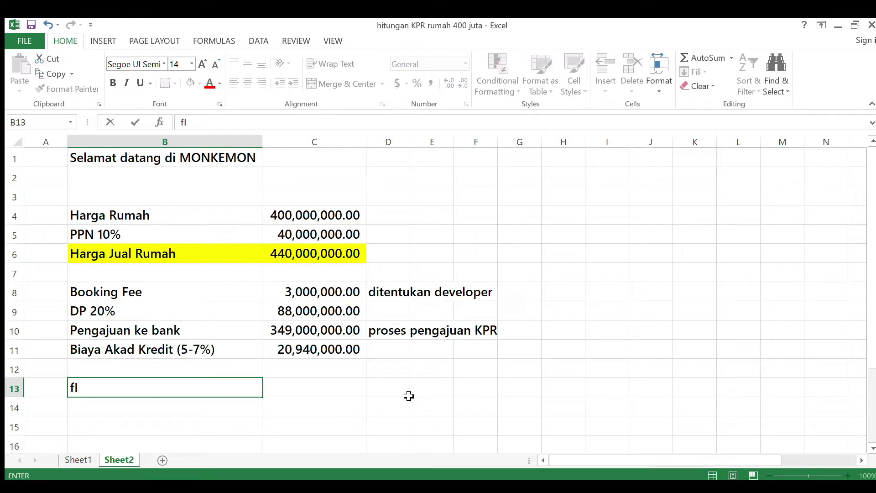
text(.5)
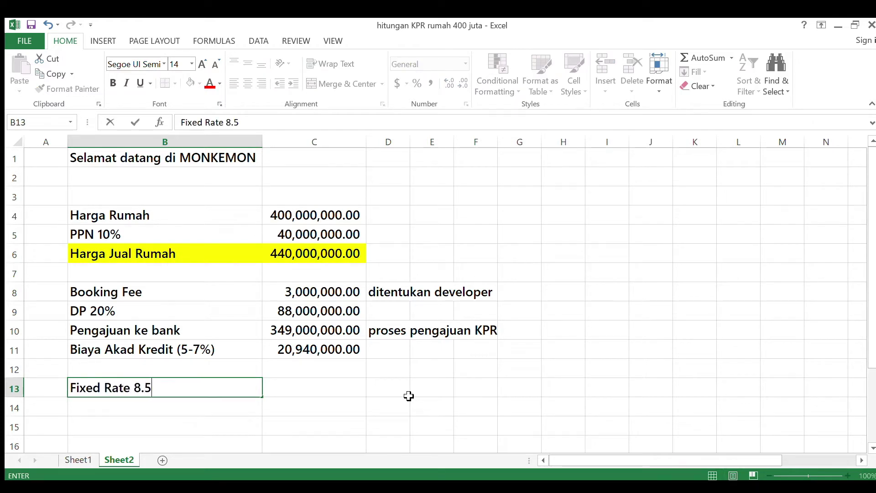
text(% per yea)
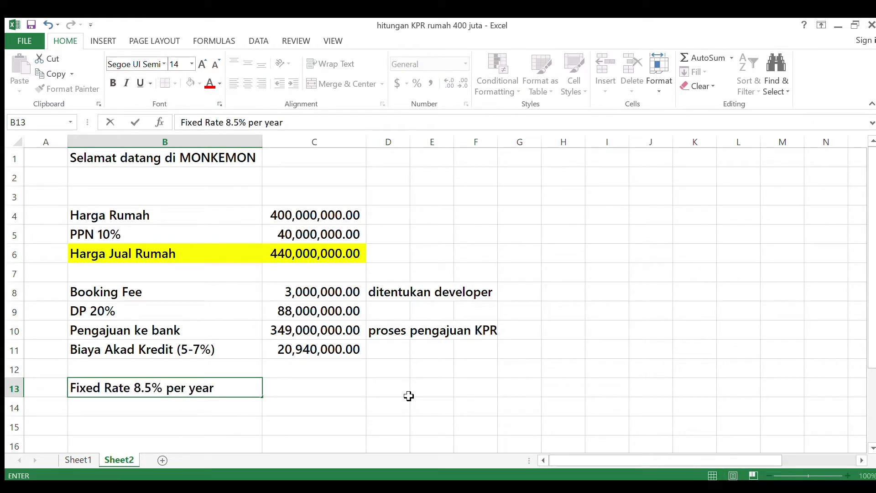
text(r selama 3 tahun pertama)
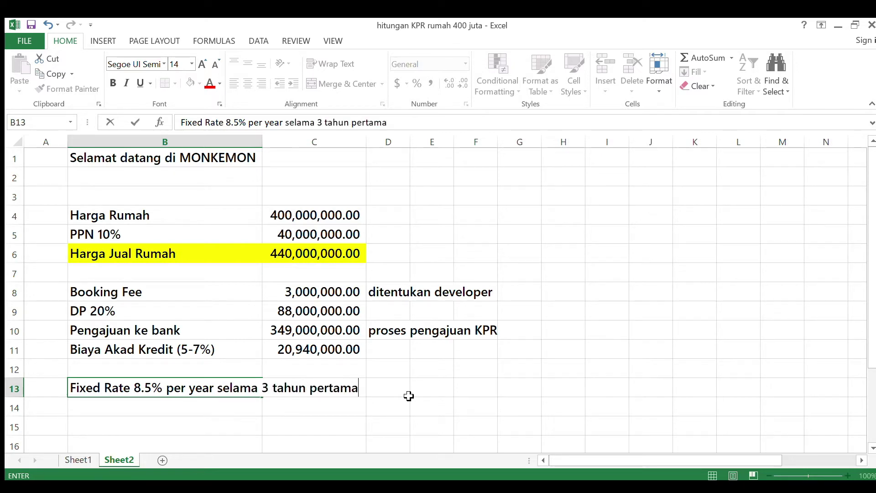
key(Return)
drag(263, 141, 366, 141)
Highlight the "Pengajuan ke bank" label and its amount in B10:C10 with a turquoise fill.
click(398, 387)
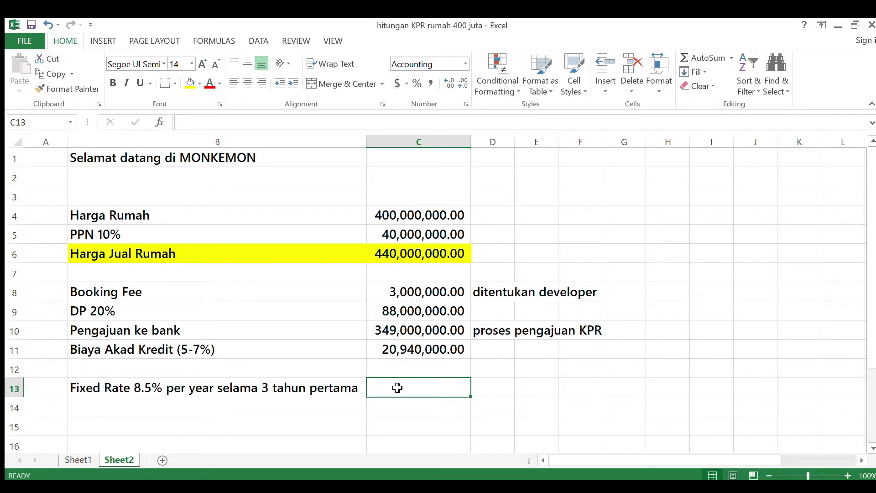
drag(201, 328, 388, 329)
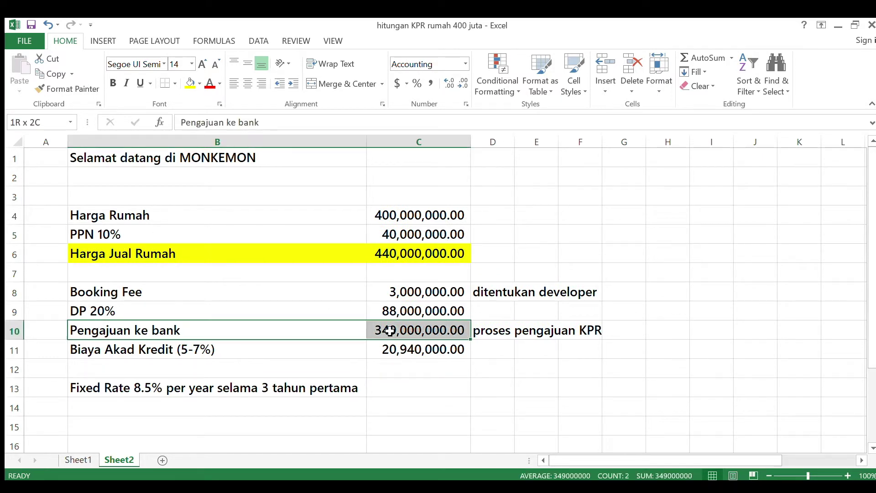
click(191, 84)
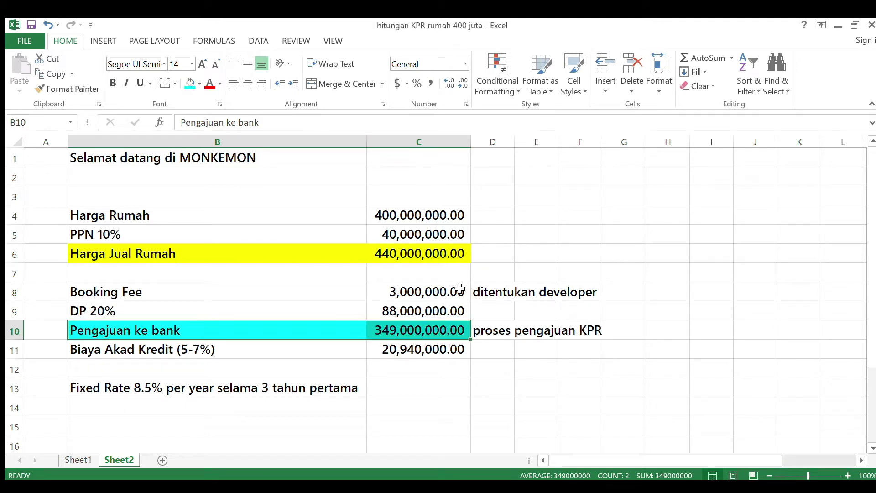
Enter the installment 3,028,703.08 in C13 and the note "tenor 20 tahun" in D13.
click(431, 386)
text(3,028,)
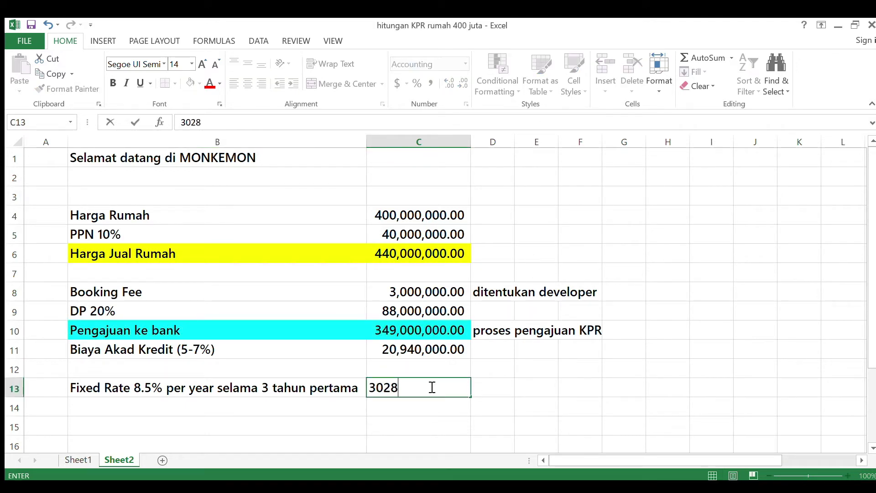
text(703.0)
text(8)
key(Tab)
text(tenor 20 tahun)
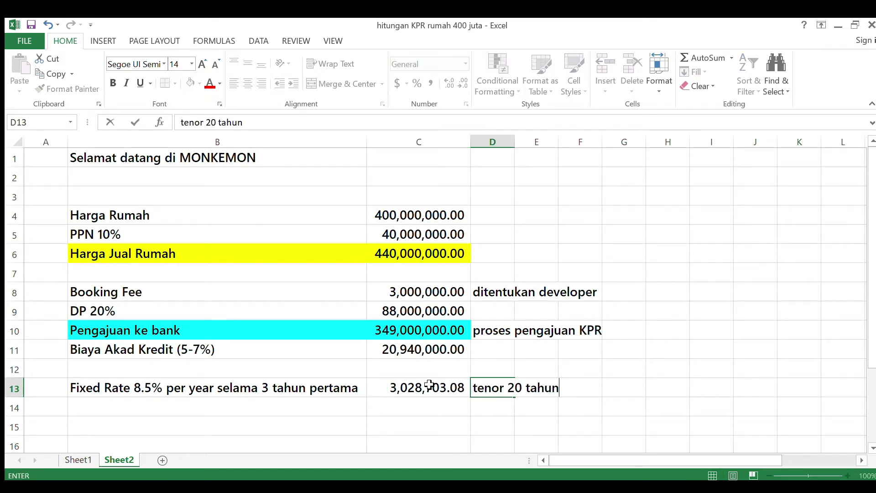
key(Return)
Enter the installment 3,436,741.06 in C14 and the note "tenor 15 tahun" in D14.
key(Left)
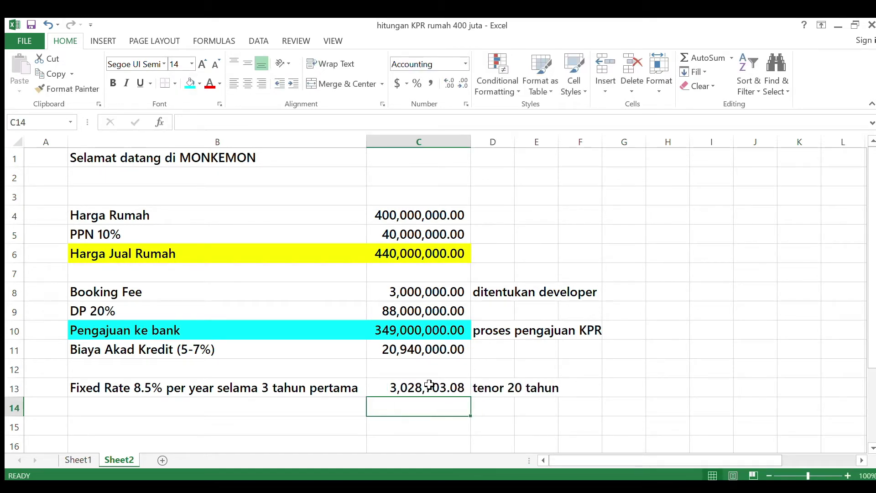
key(Up)
key(Down)
text(3)
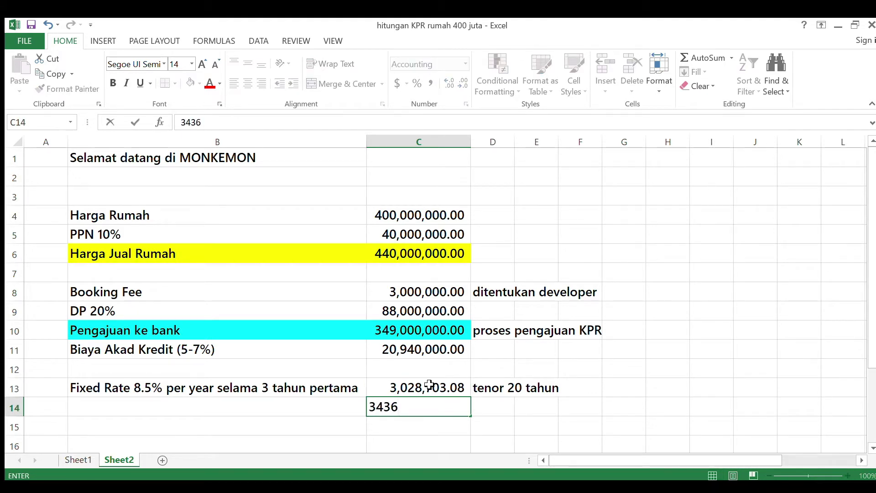
text(436741.06)
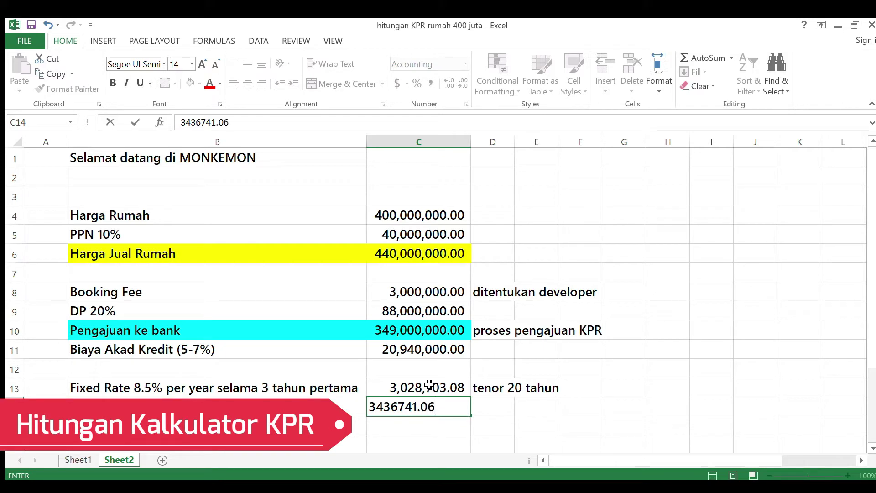
key(Tab)
text(tenor )
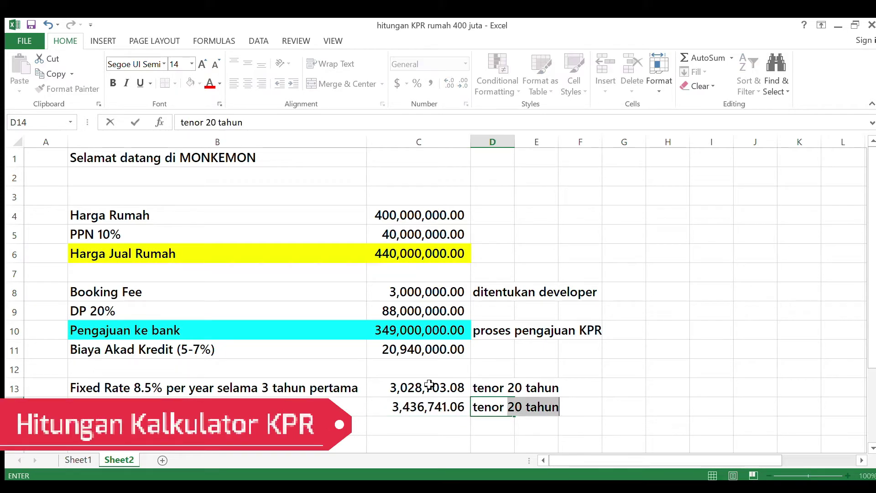
text(15 tahun)
key(Return)
Enter the installment 4,327,100.54 in C15 and the note "tenor 10 tahun" in D15.
key(Left)
text(4,32)
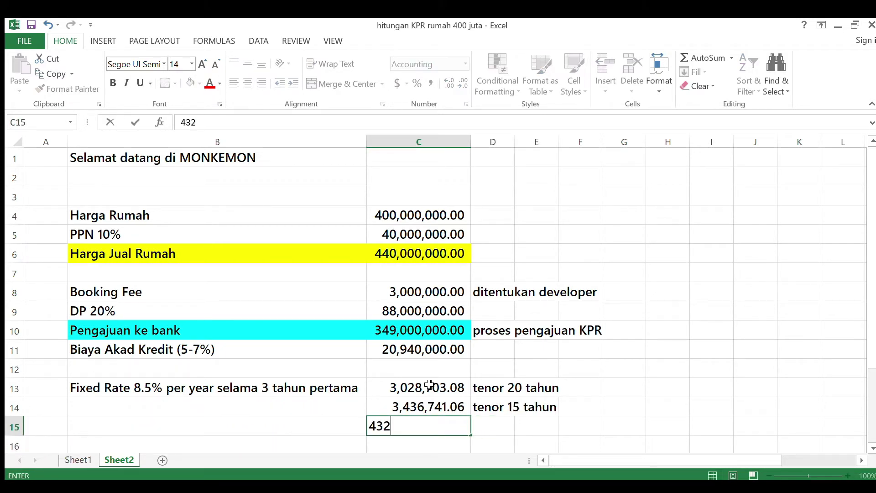
text(7,100.54)
key(Tab)
text(tenor 10 tahu)
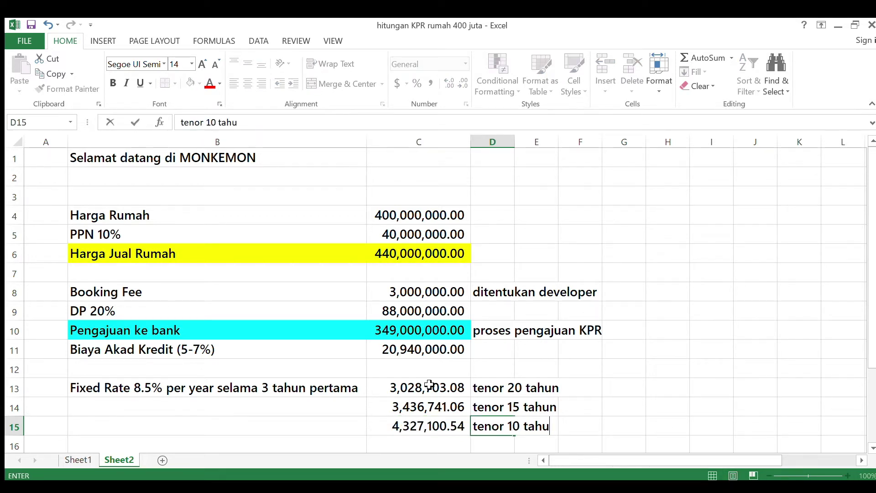
text(n)
key(Return)
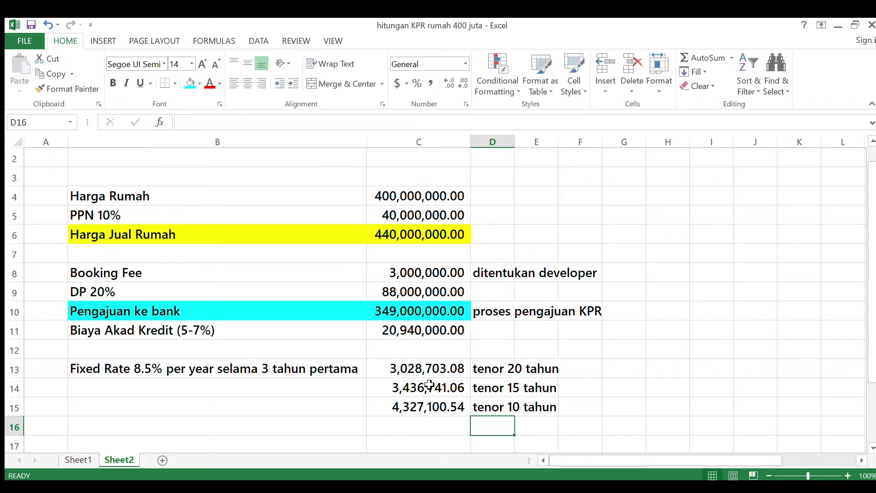
Enter the heading "Minimal gaji" in cell G12, above and to the right of the tenor notes.
key(Left)
key(Right)
key(Right)
key(Right)
key(Up)
key(Up)
key(Up)
key(Up)
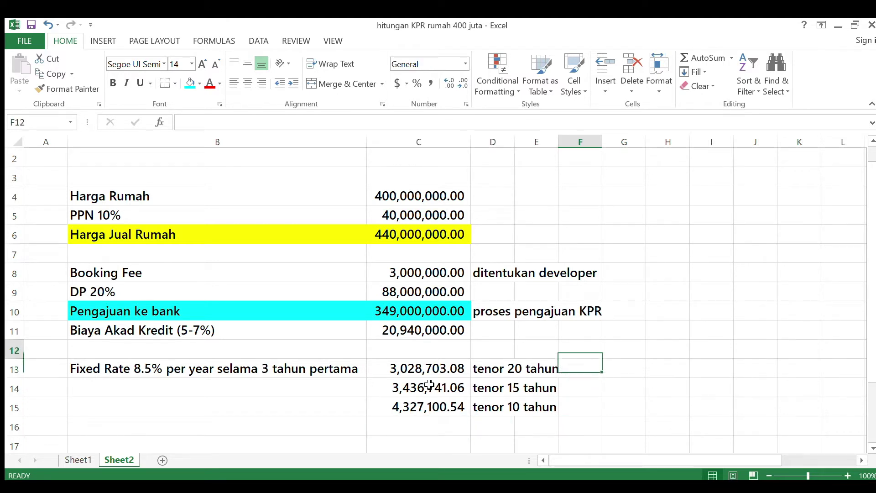
key(Right)
text(Minimal gaji)
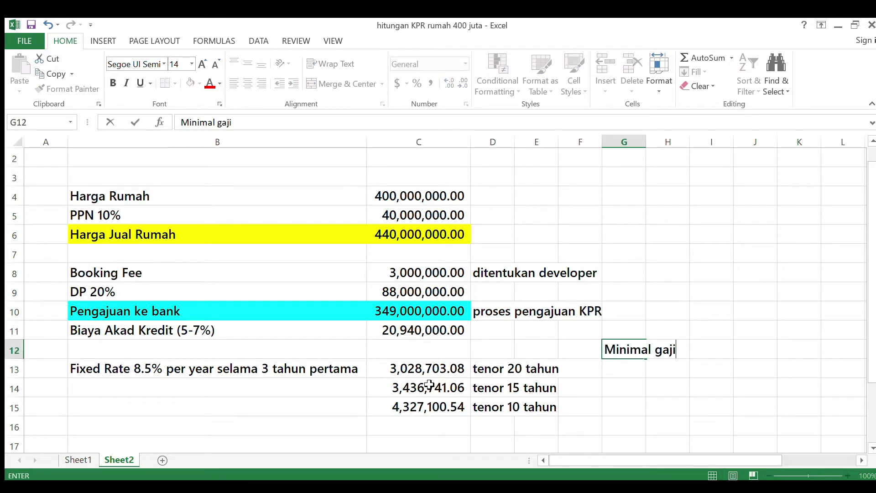
key(Return)
Calculate the minimum salary for the 20-year tenor in G13 with the formula =3*C13.
text(=3)
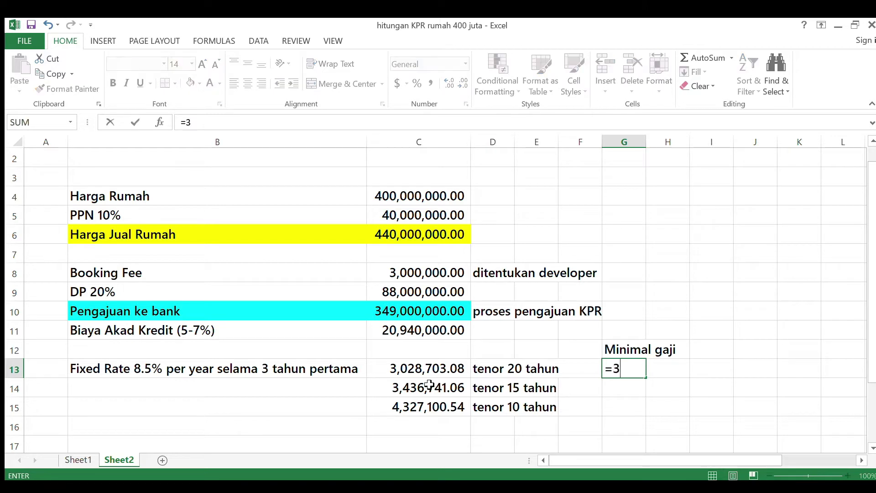
text(*)
key(Left)
key(Left)
key(Left)
key(Left)
key(Return)
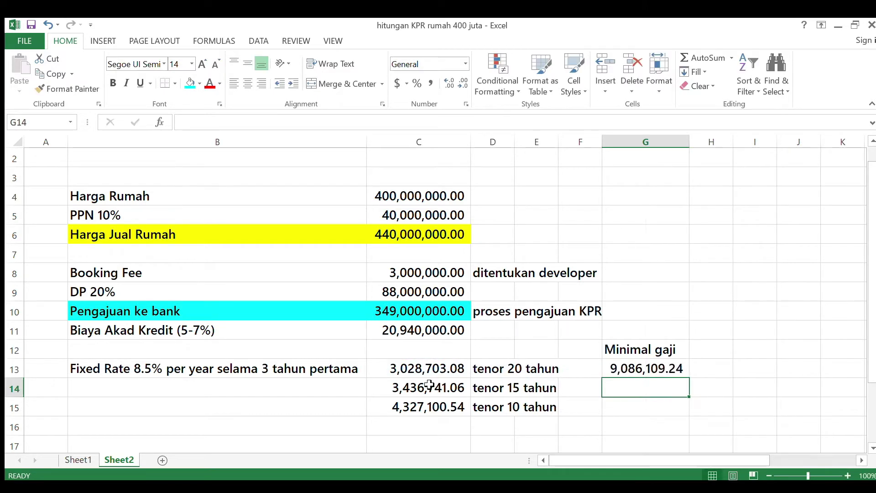
Copy the minimum salary formula from G13 down to G15 and autofit column G.
click(684, 376)
drag(689, 378, 686, 411)
double_click(688, 145)
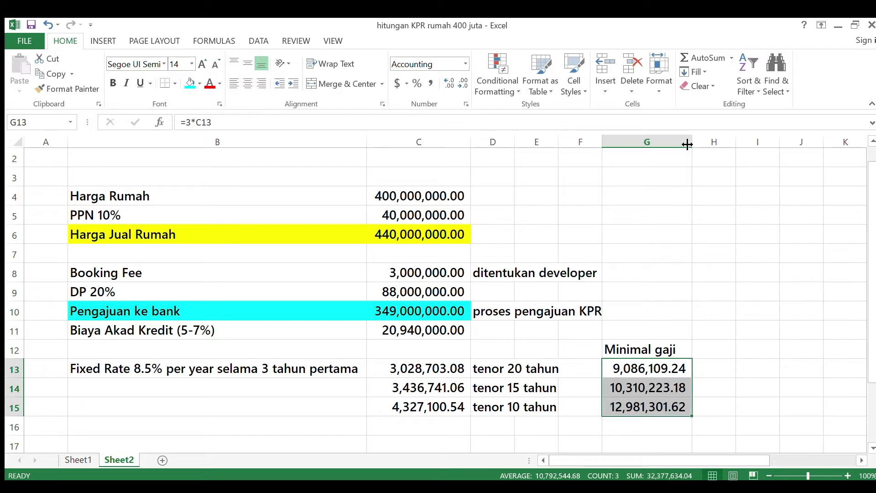
Enter the question "Bagaimana jika gajimu hanya 7,5 juta per bulan ??" in cell B17.
click(334, 448)
text(Bagaimana jika gaji)
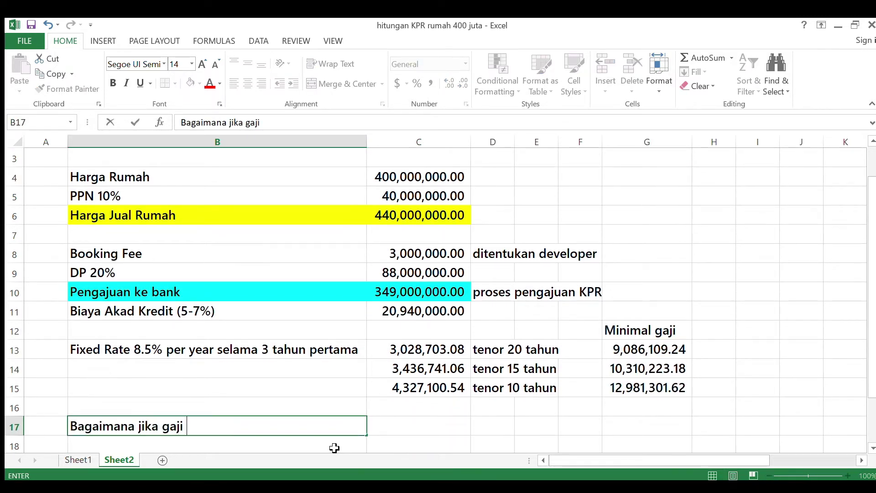
text(mu hanya )
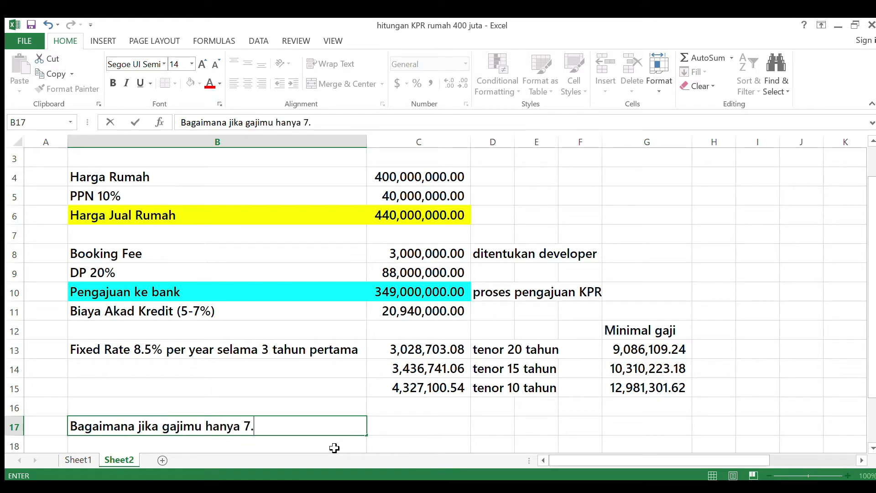
text(7,5 juta per bulan)
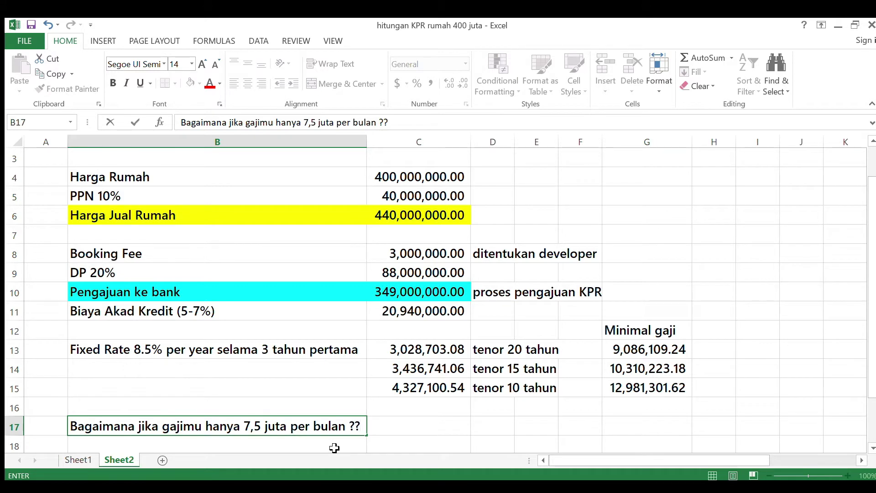
text( ??)
key(Return)
Enter "Artinya hanya bisa yang plafon KPR yang cicilannya 7,5juta : 3 = 2,5 juta per bulan" in cell B18.
text(Artinya han)
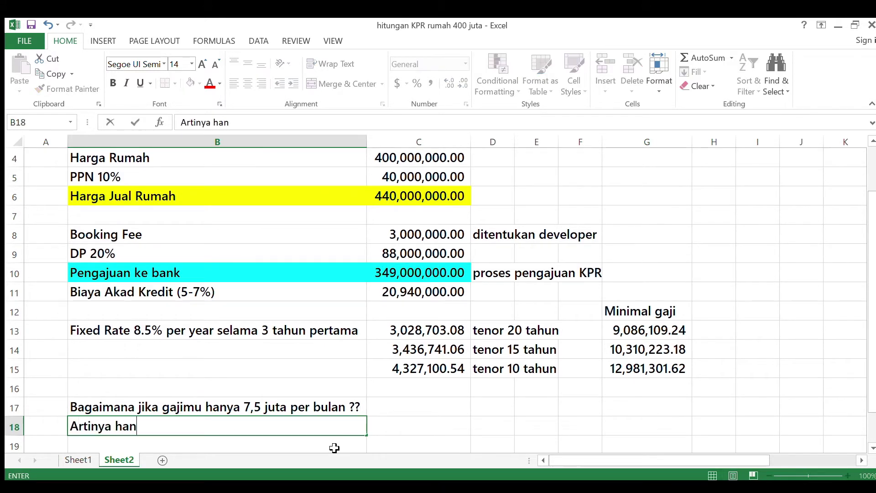
text(ya bisa yang )
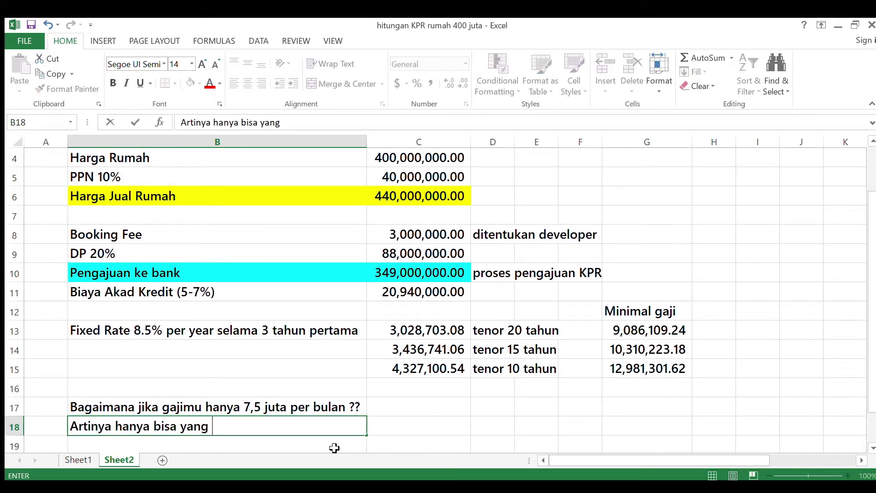
text(plafon KPRnya)
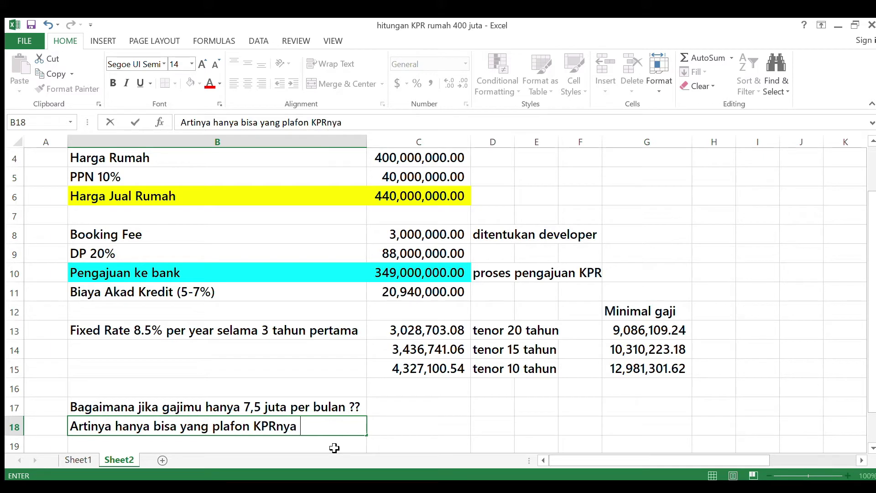
key(BackSpace)
key(BackSpace)
key(BackSpace)
key(BackSpace)
text(yang cicilannya 7,)
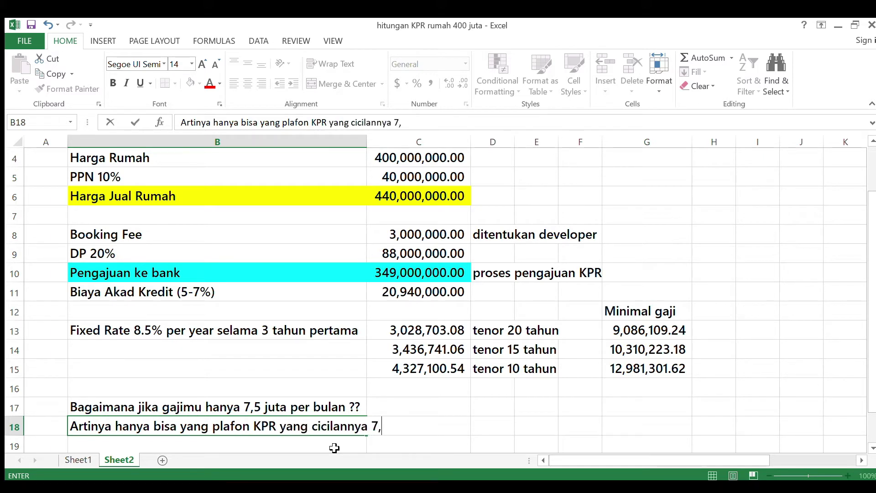
text(5juta :)
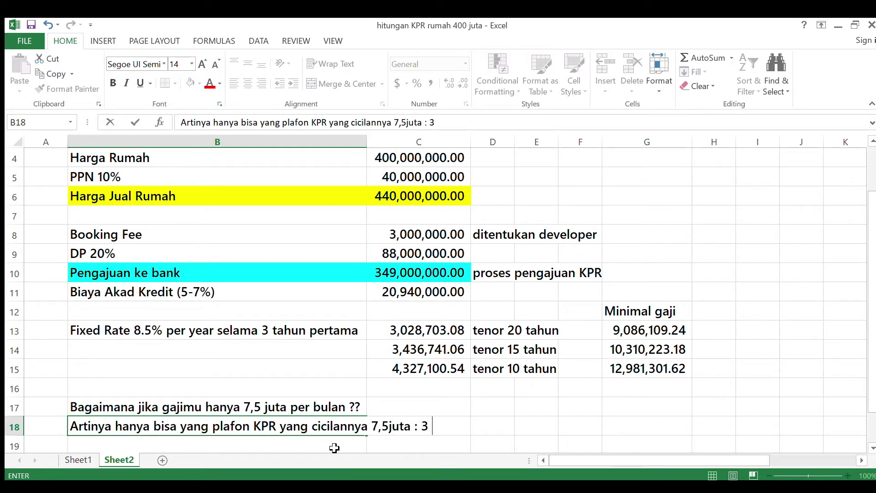
text( 3 = 2,5 juta per bulan)
key(Return)
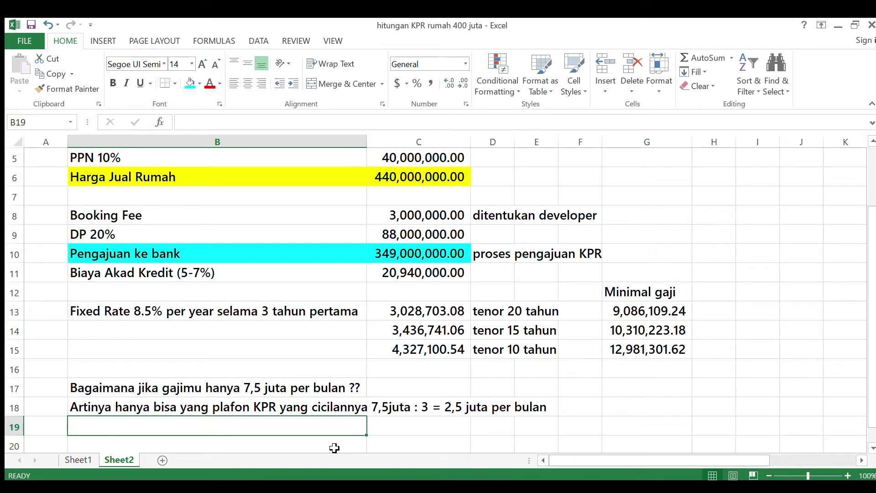
Enter the conclusion "Maka, harus menambah DP kira-kira 59 juta" in cell B19.
text(Maka, harus menam)
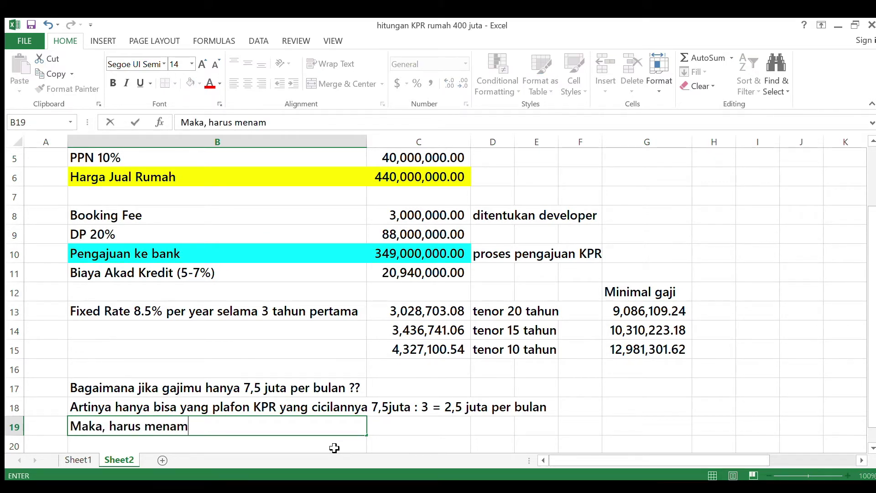
text(bah DP kira-kira)
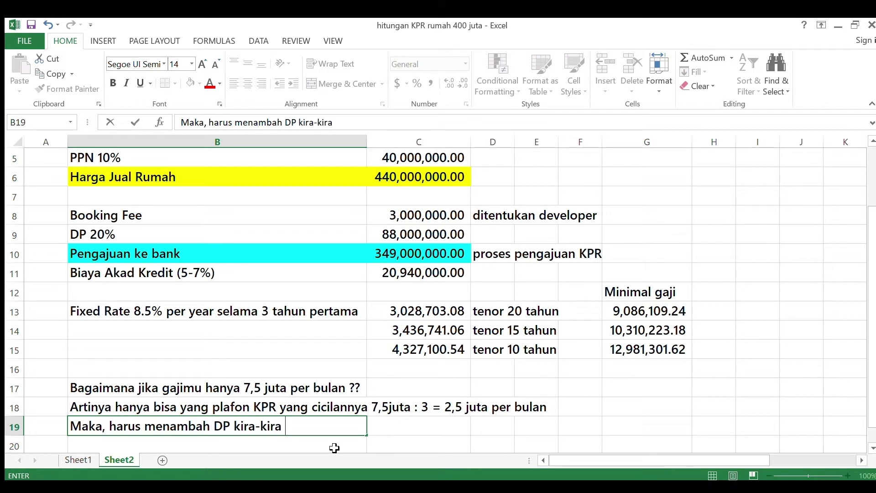
text( 59 juta)
key(Return)
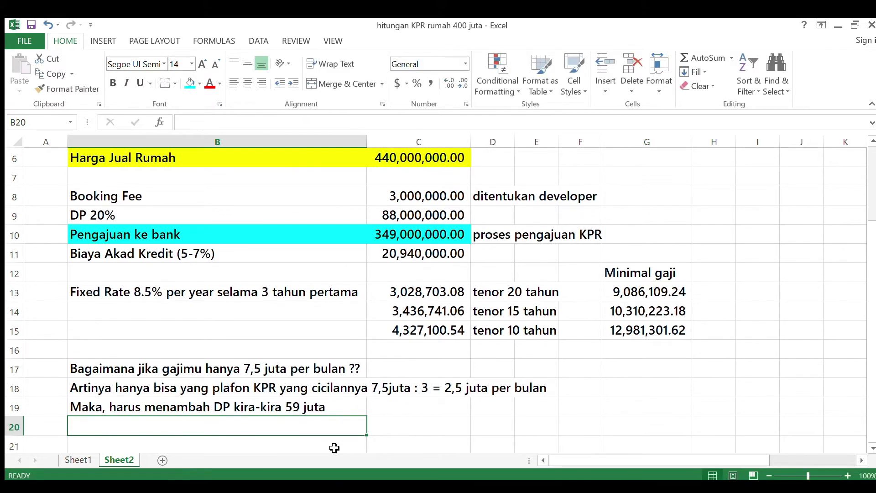
Fill cell B19 with the conclusion about the added DP in red.
click(307, 405)
click(195, 78)
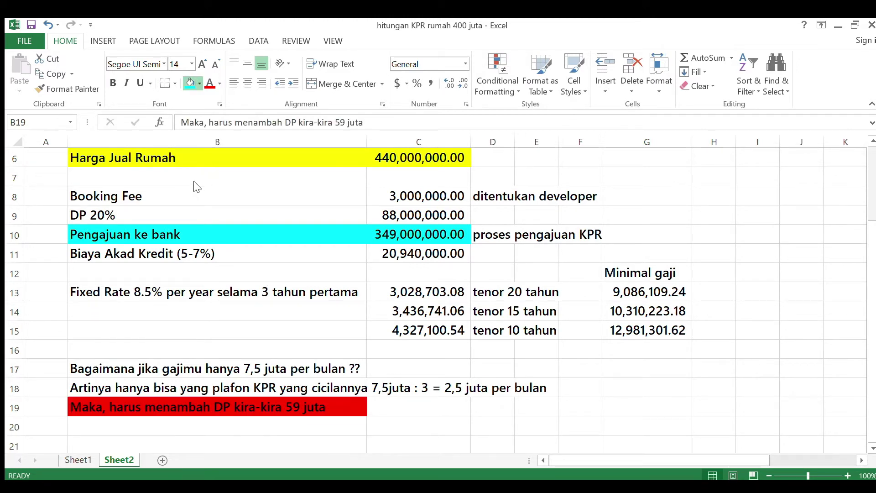
click(524, 290)
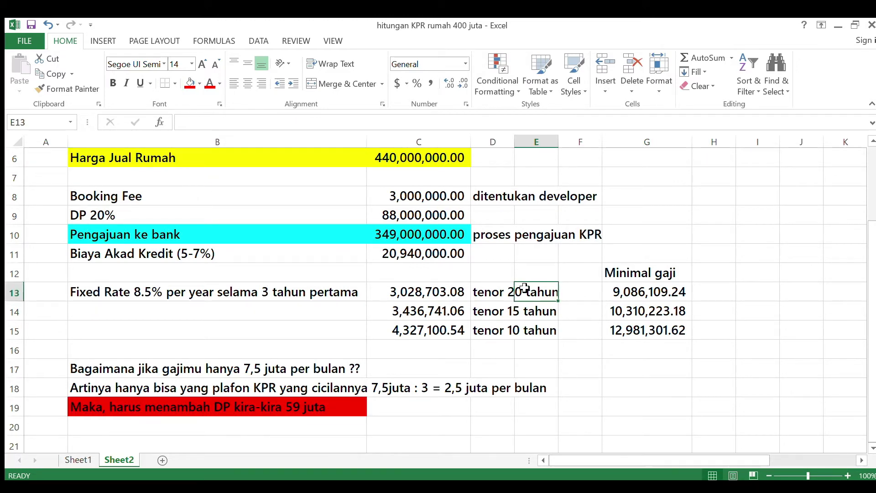
key(Up)
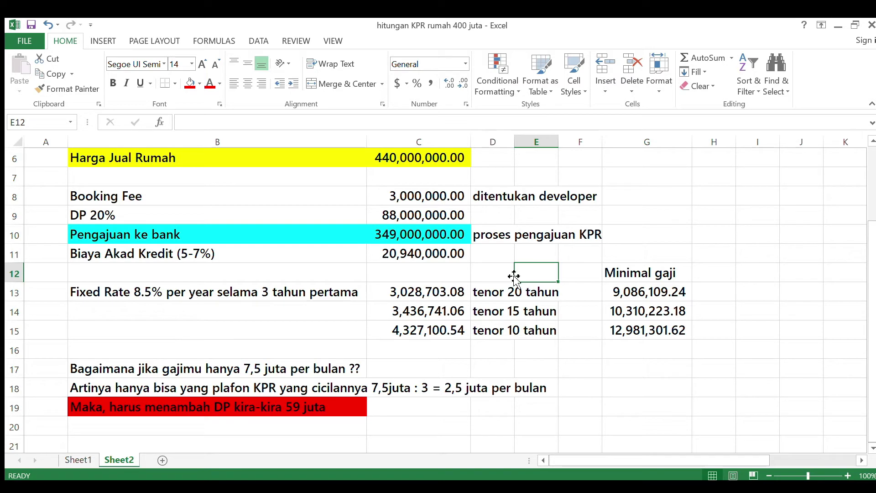
Start a second calculation block by entering "Harga Jual Rumah" in cell I6 and autofit column I.
click(848, 476)
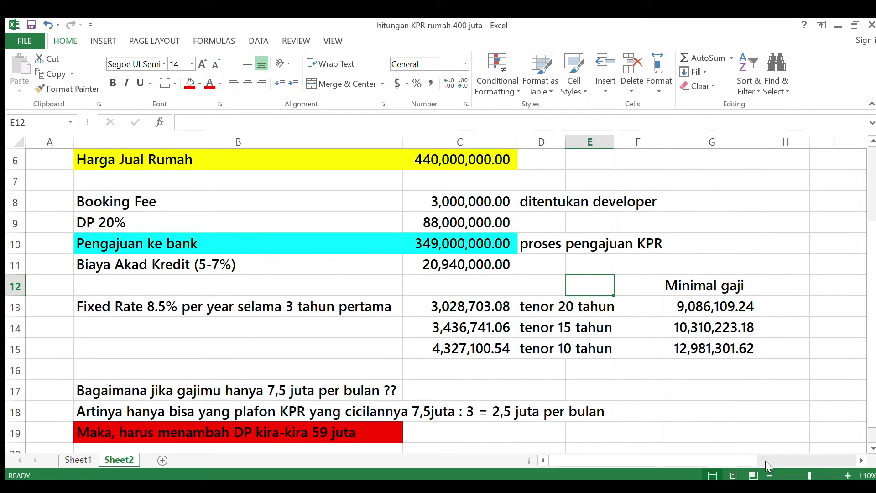
mouse_move(765, 461)
mouse_down()
mouse_move(798, 458)
mouse_move(763, 458)
mouse_up()
click(452, 201)
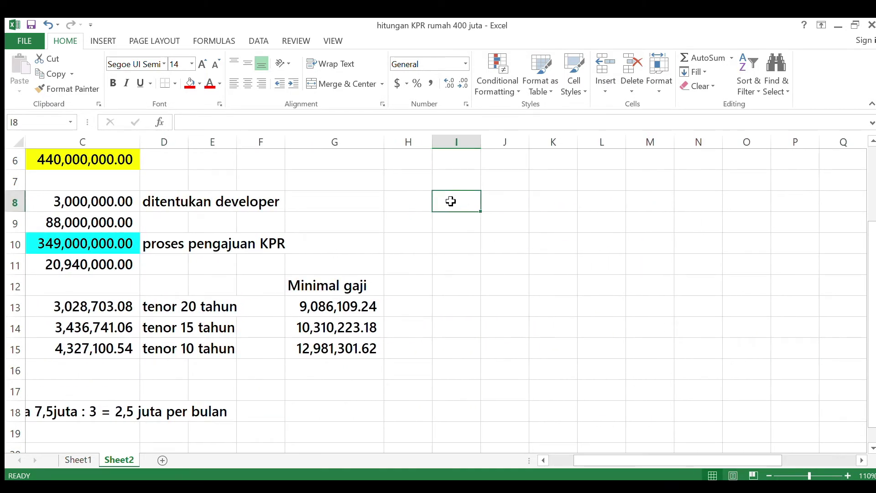
click(452, 158)
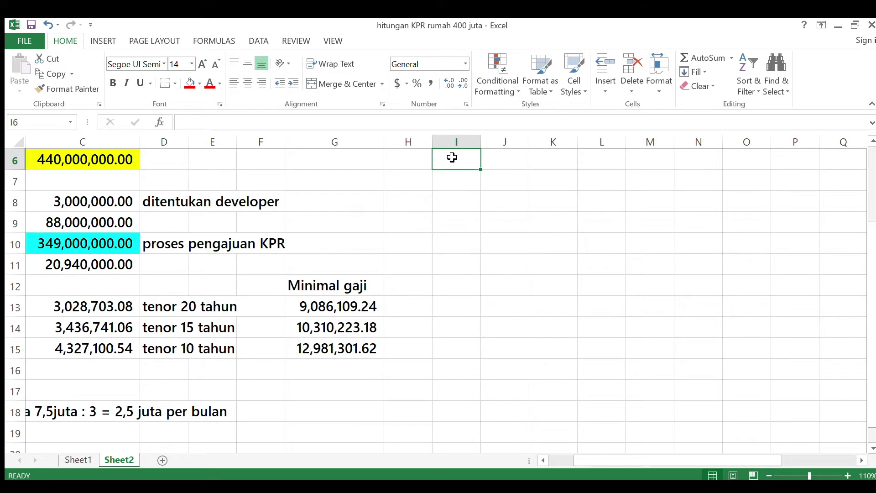
text(Harga Jual Rumah)
click(484, 142)
double_click(480, 142)
Link cell J6 to the house sale price in C6 with a formula and autofit column J.
click(574, 162)
text(=)
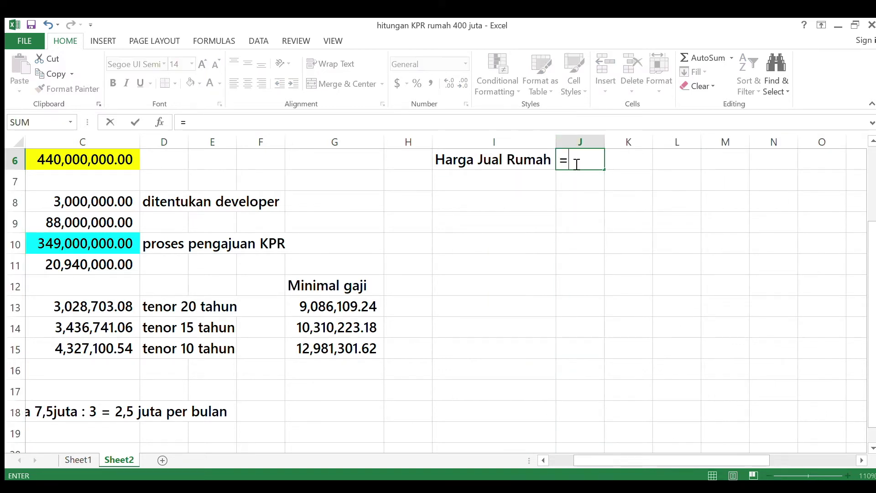
key(Left)
key(Left)
key(Left)
key(Left)
key(Left)
key(Left)
key(Left)
key(Return)
double_click(605, 142)
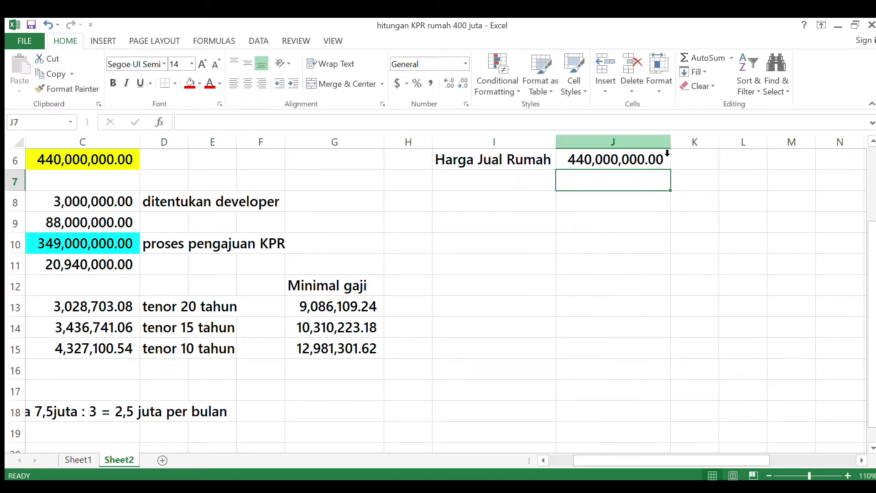
Enter "Booking Fee" in cell I8 and link J8 to the booking fee in C8.
click(503, 195)
text(Booking Fee)
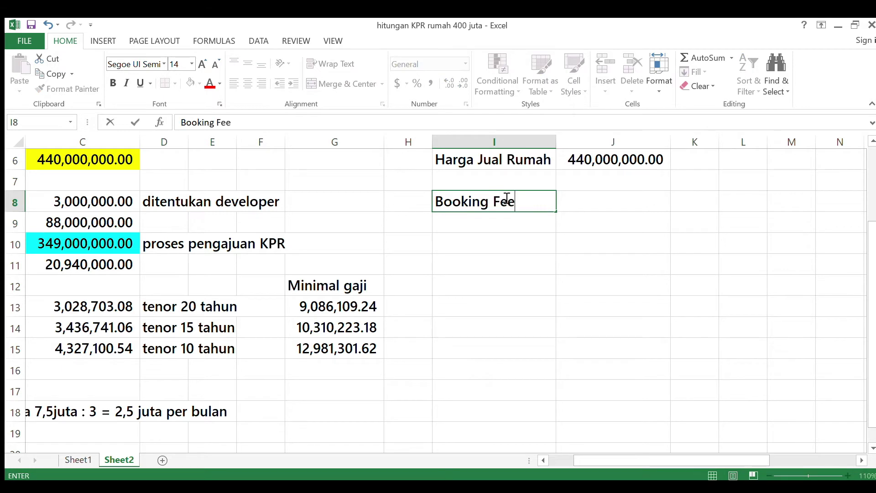
key(Tab)
text(=)
key(Left)
key(Left)
key(Left)
key(Left)
key(Left)
key(Left)
key(Return)
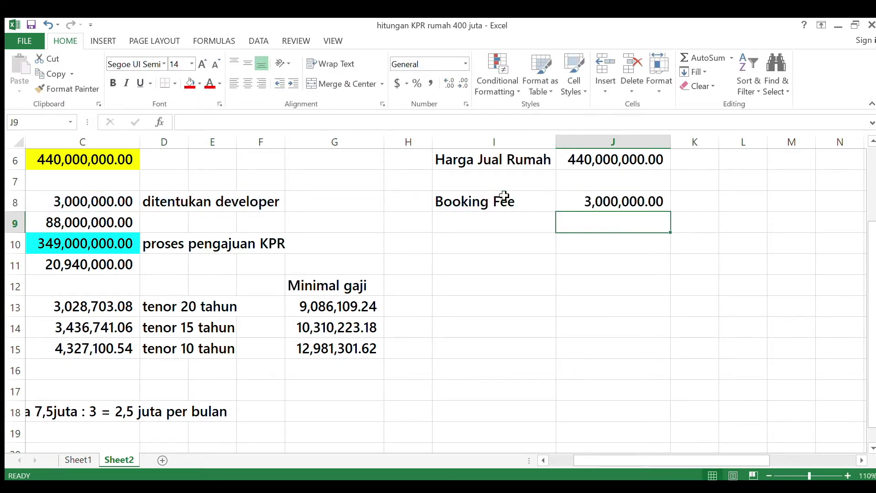
Enter "DP" in cell I9 and the formula =C9+59000000 in J9.
key(Left)
text(DP)
key(ctrl+Return)
key(Tab)
text(=)
key(Left)
key(Left)
key(Left)
key(Left)
key(Left)
key(Left)
key(Left)
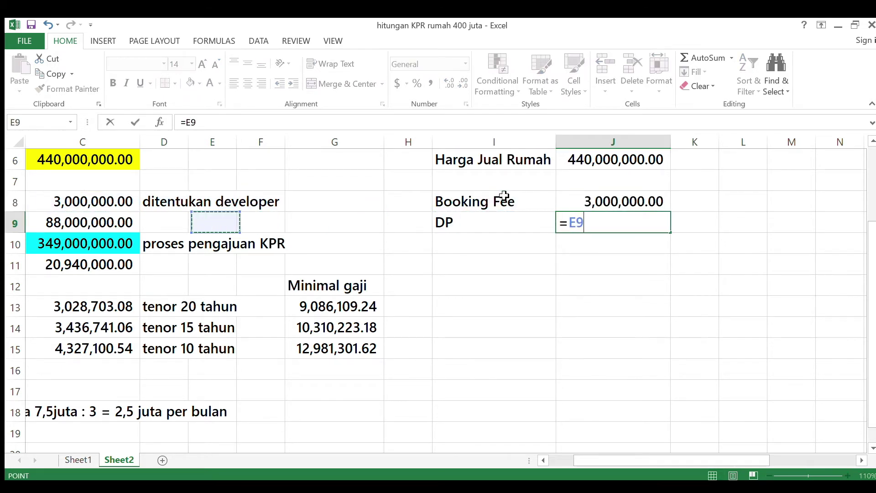
text(+)
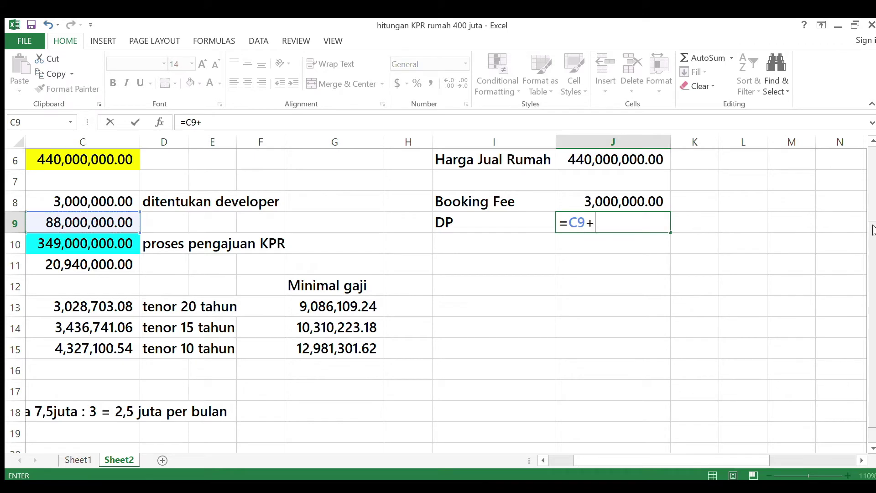
drag(872, 231, 872, 242)
drag(710, 458, 784, 457)
text(9000000)
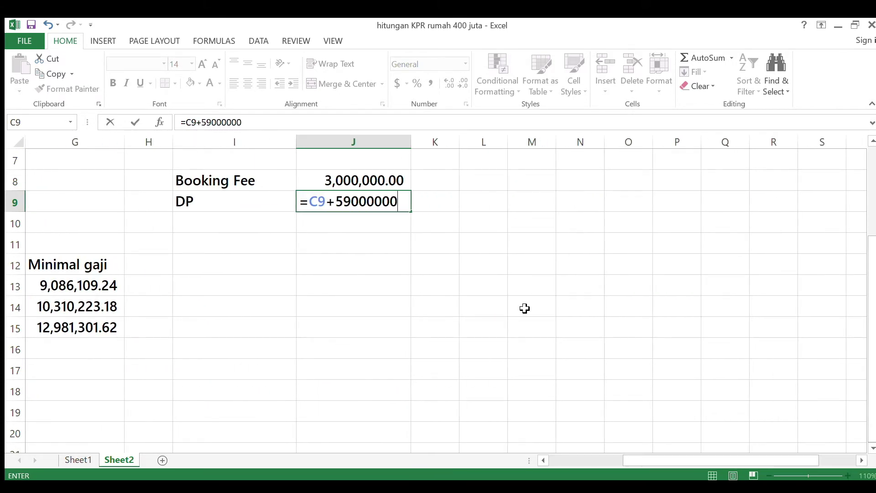
key(Return)
Review the sale price, booking fee and DP figures in column J of the new block.
key(Up)
key(Up)
key(Up)
key(Up)
key(Up)
key(Down)
key(Down)
key(Down)
key(Down)
key(Down)
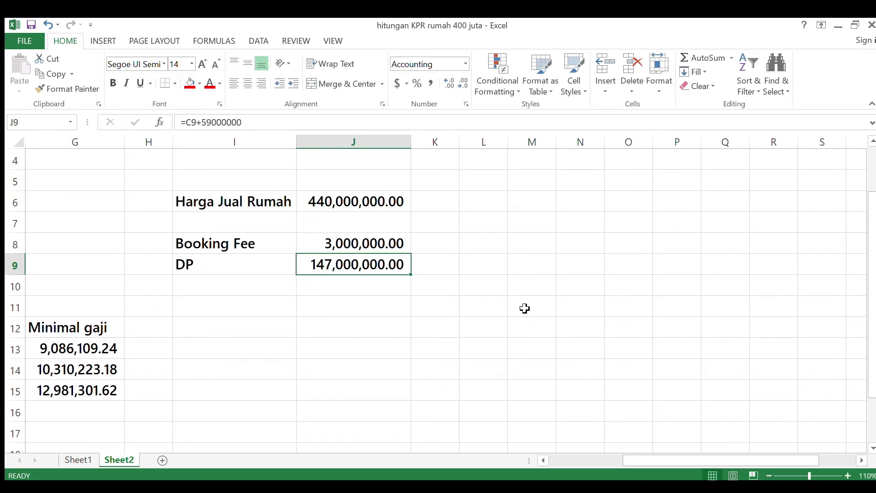
Narrow column B to bring the original calculation and the new block closer together.
key(Left)
key(Left)
key(Left)
key(Left)
key(Left)
key(Left)
key(Left)
key(Right)
key(Right)
key(Right)
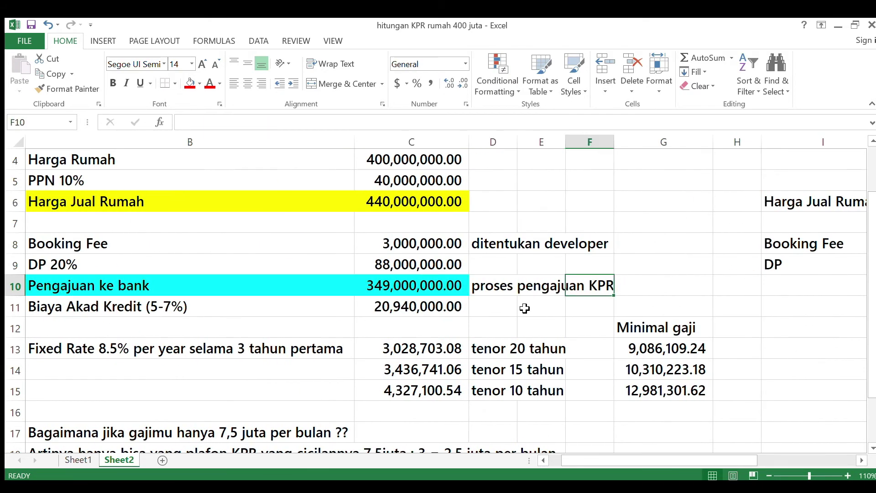
drag(354, 141, 252, 145)
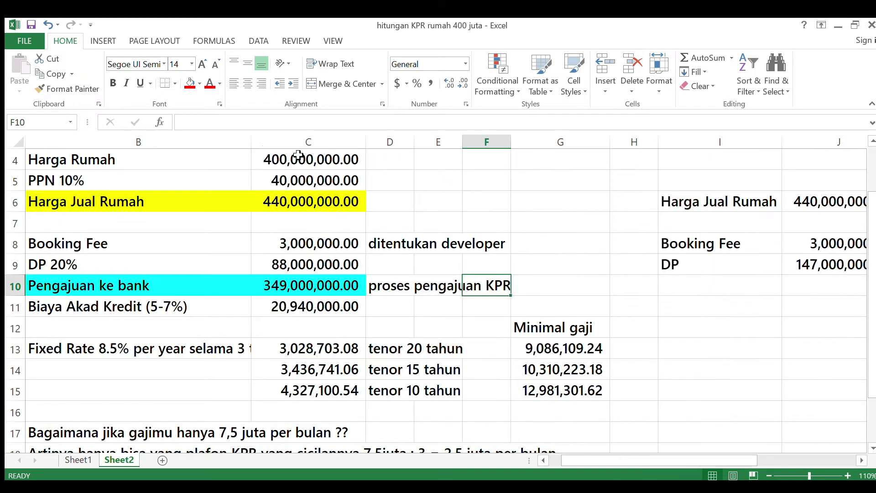
Enter "Pengajuan ke Bank" in cell I10 and autofit column I to the label.
key(Right)
key(Right)
key(Right)
key(Right)
key(Right)
key(Left)
key(Left)
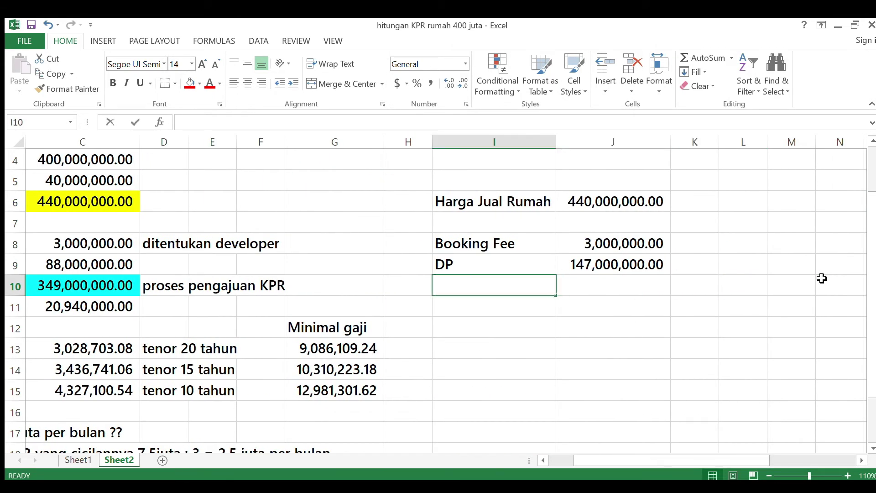
text(Pengajuan ke Bank)
key(Tab)
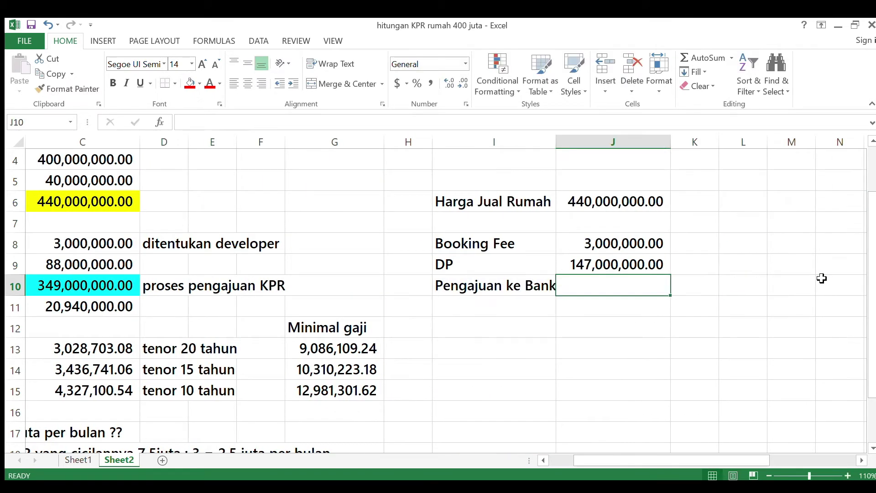
double_click(557, 142)
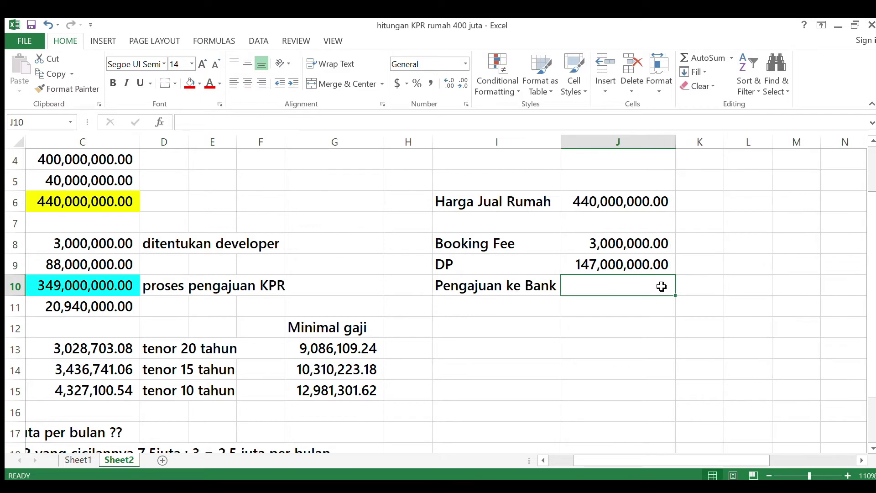
Calculate the bank loan amount in J10 as J6 minus J8 minus J9.
text(=)
key(Up)
key(Up)
key(Up)
key(Up)
text(-)
key(Down)
key(Down)
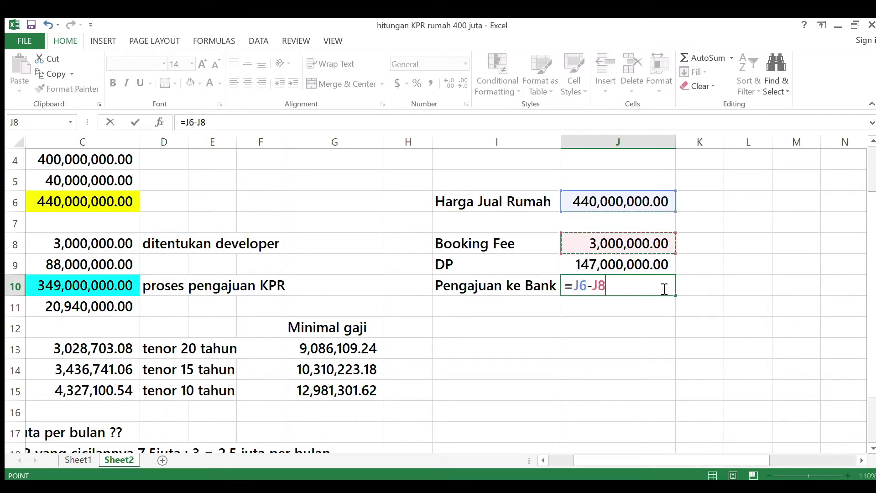
text(-)
key(Up)
key(Return)
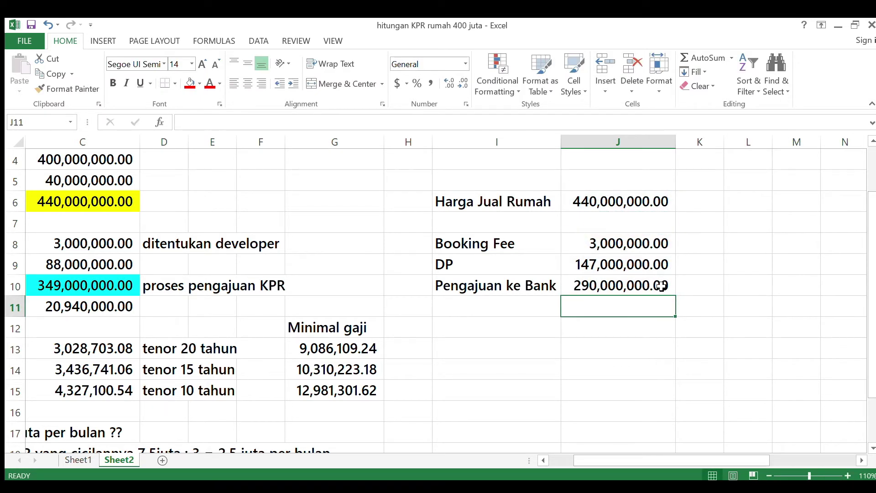
Enter the note "plafon KPR sekarang" in cell K10 beside the loan amount.
key(Up)
key(Right)
text(p)
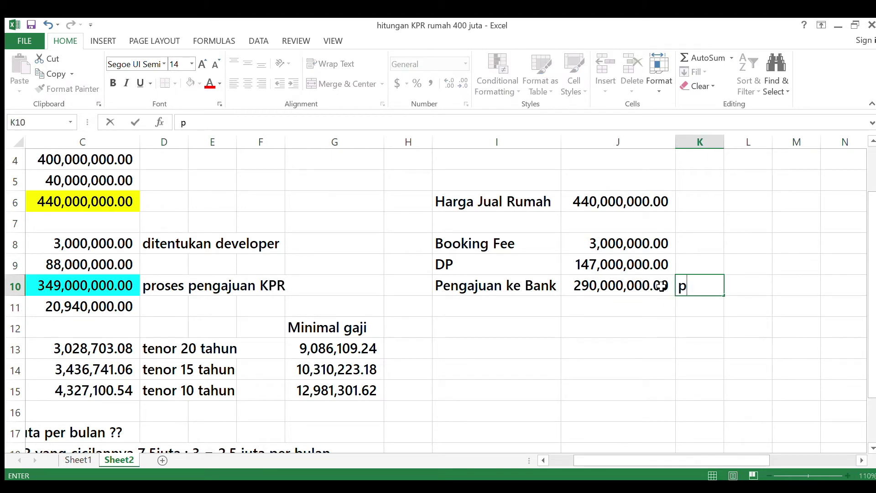
text(lafon KPR sekarang)
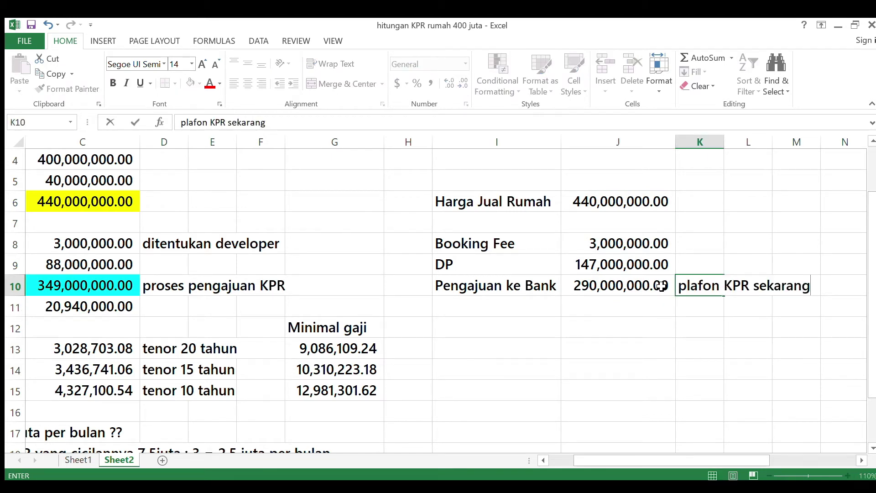
key(Return)
Enter the label "Biaya akad" in cell I11.
key(Left)
key(Left)
text(BIAYA)
key(BackSpace)
key(BackSpace)
key(BackSpace)
key(BackSpace)
key(BackSpace)
text(iaya akad)
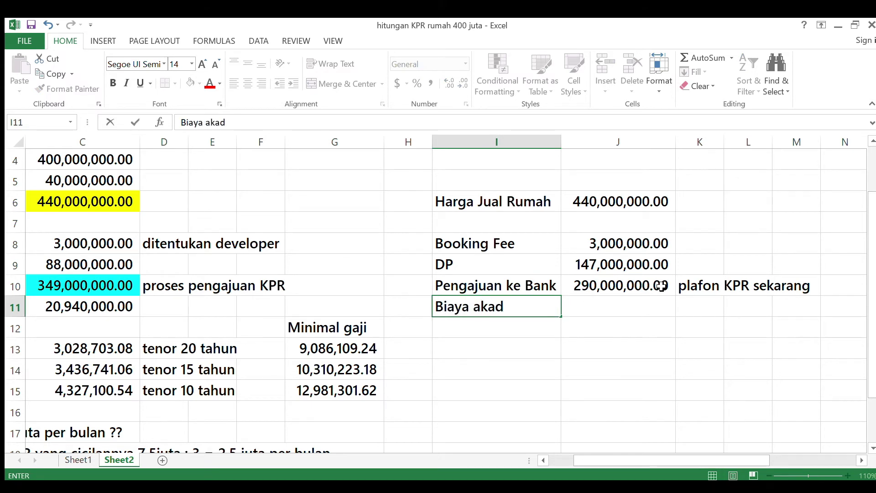
key(Tab)
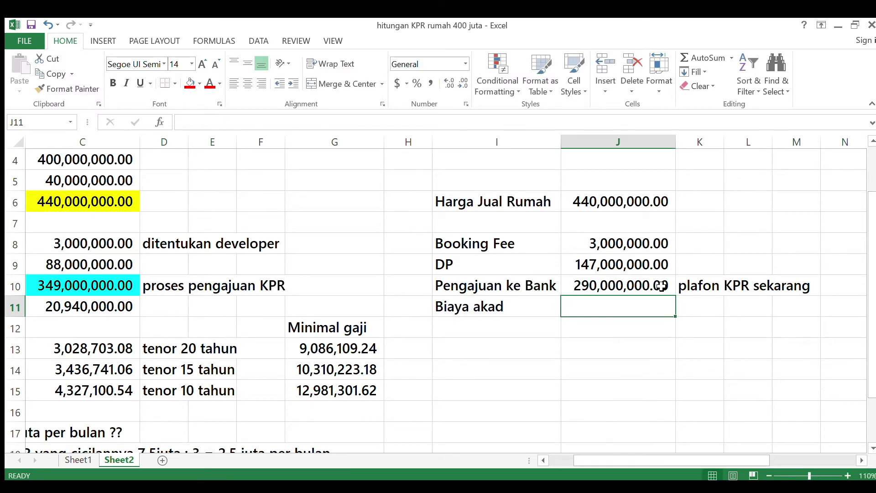
Calculate the akad cost in J11 with the formula =6%*J10.
text(=6%*)
click(661, 286)
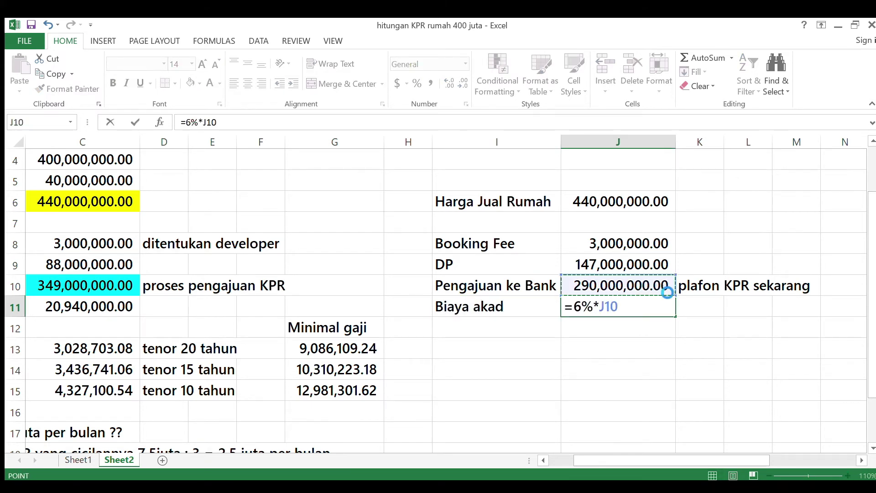
key(Return)
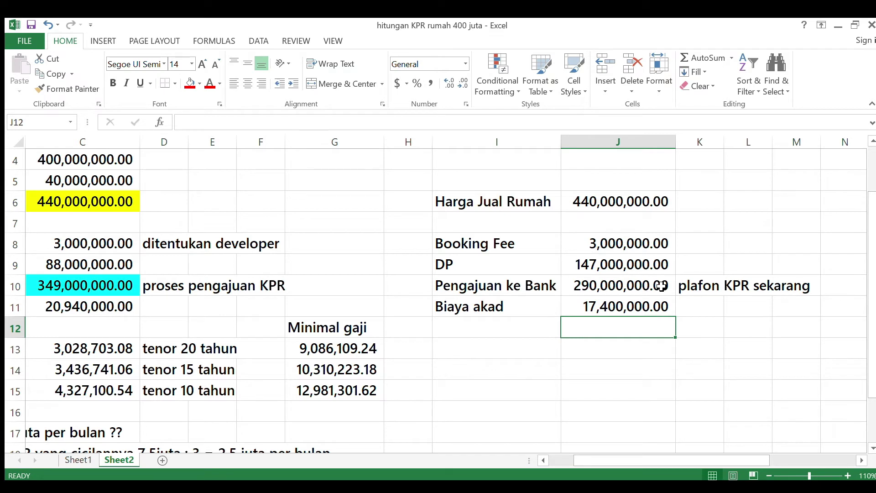
Fill cells I10:J10 with the same cyan as the original "Pengajuan ke bank" row.
key(Left)
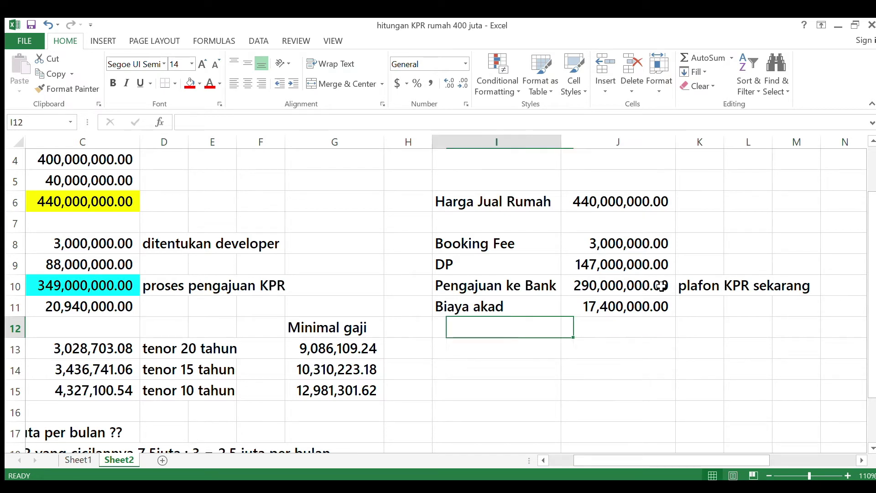
drag(511, 284, 625, 280)
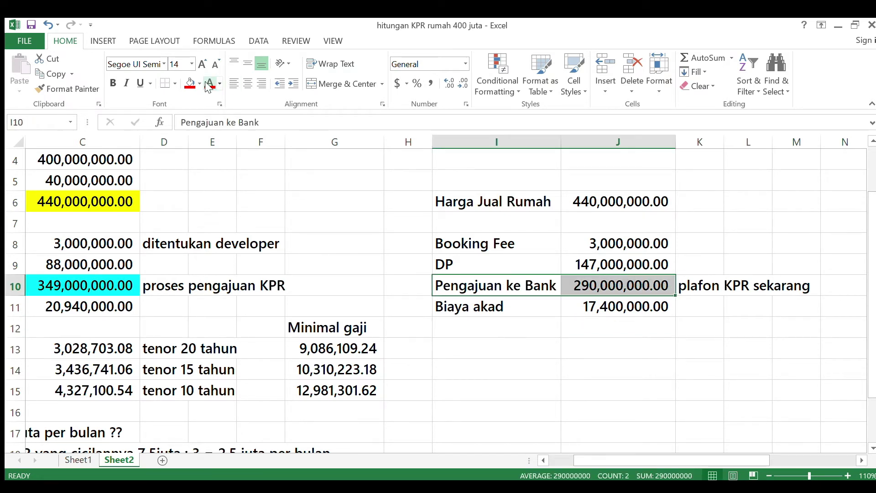
click(190, 84)
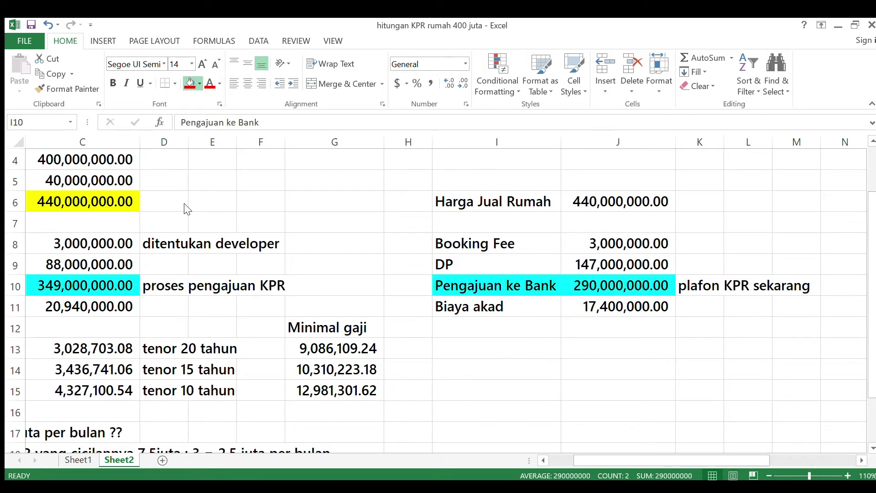
Enter "Fixed rate 8.5% per year" in cell I13 and widen column I to fit it.
click(486, 359)
text(Fixed ra)
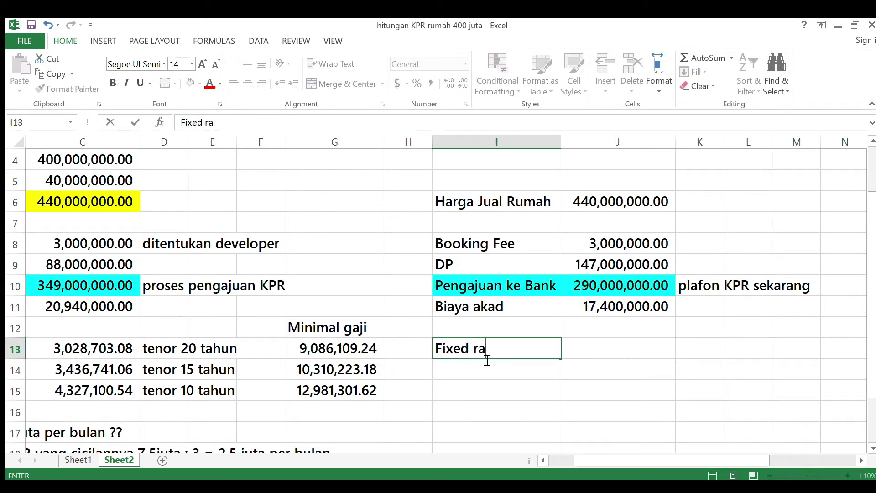
text(te 8.5% per year)
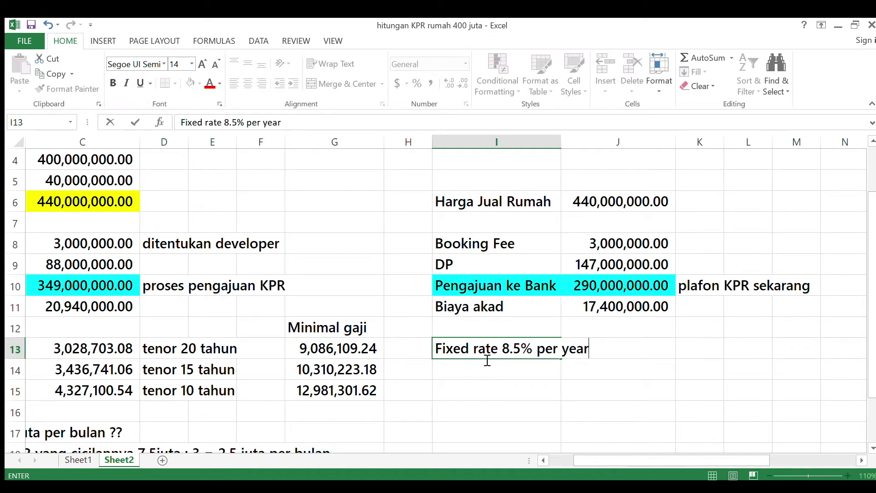
key(Return)
Enter the instalment 2516687.38 in cell J13 and format column J with the comma style.
drag(692, 460, 742, 460)
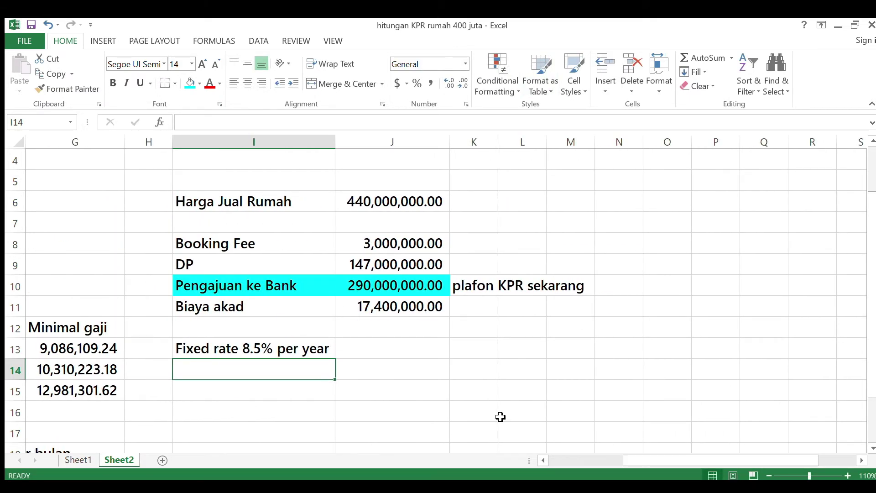
drag(626, 459, 645, 455)
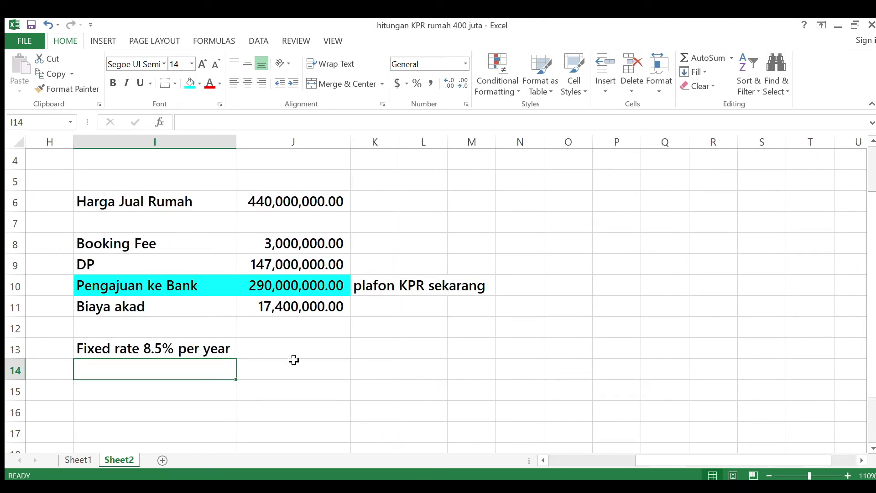
click(292, 354)
text(2516)
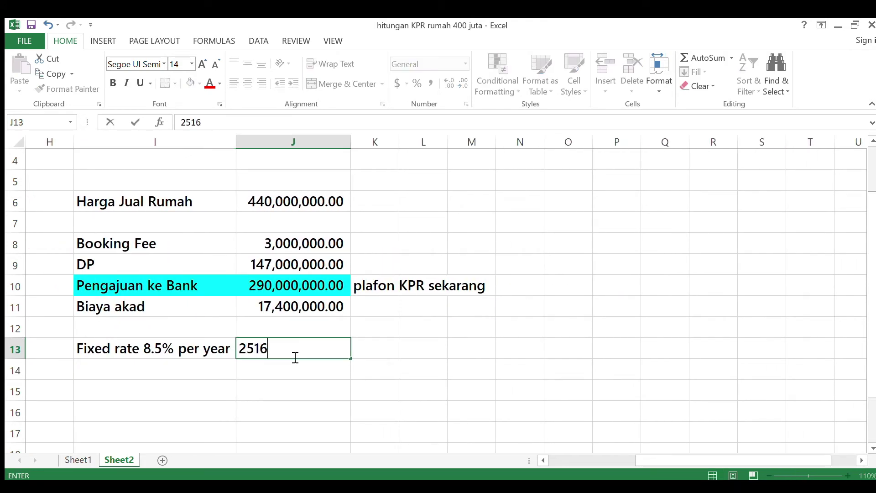
text(687.38)
key(Return)
key(Right)
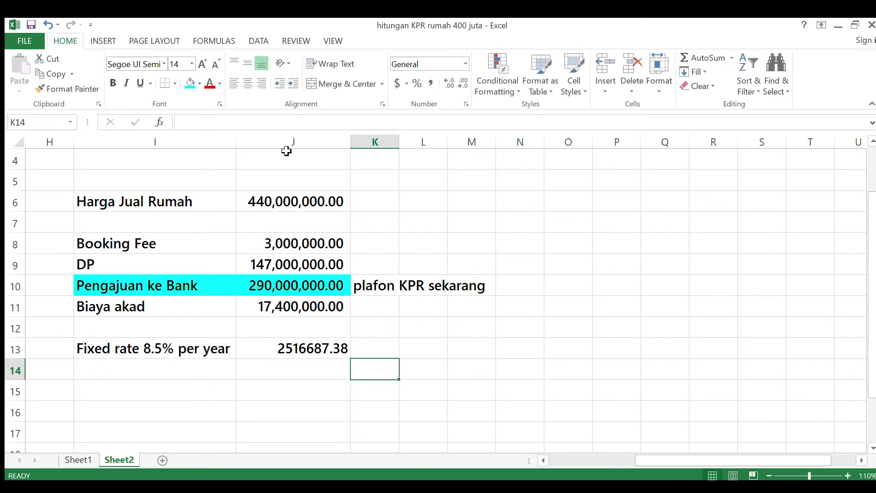
click(288, 145)
click(430, 83)
Enter the note "tenor 20 tahun (240 bulan)" in cell K13.
click(377, 350)
text(ten)
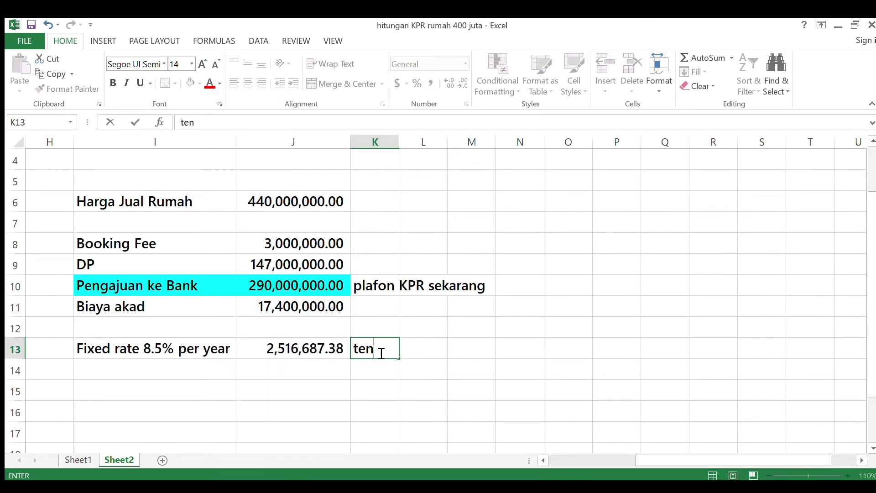
text(or 20 tahun (240 bulan))
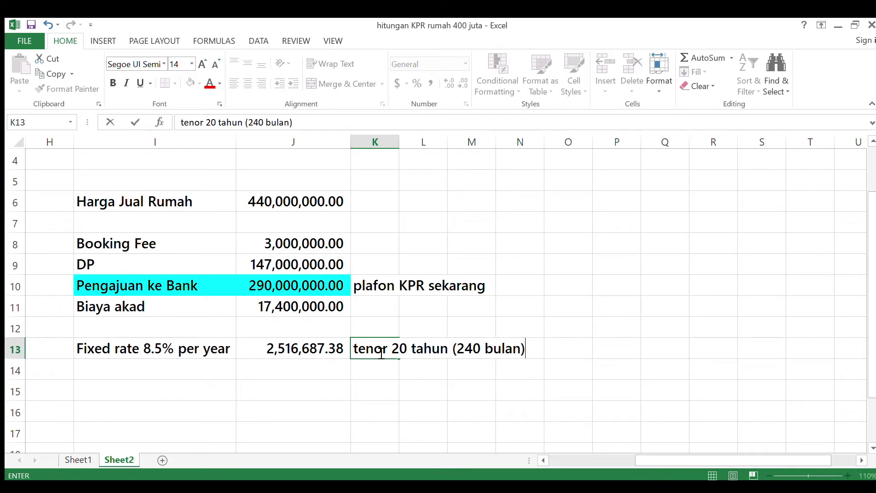
key(Return)
Enter "(selama 3 thn pertama)" in cell I14 beneath the fixed rate label.
key(Left)
key(Left)
text(()
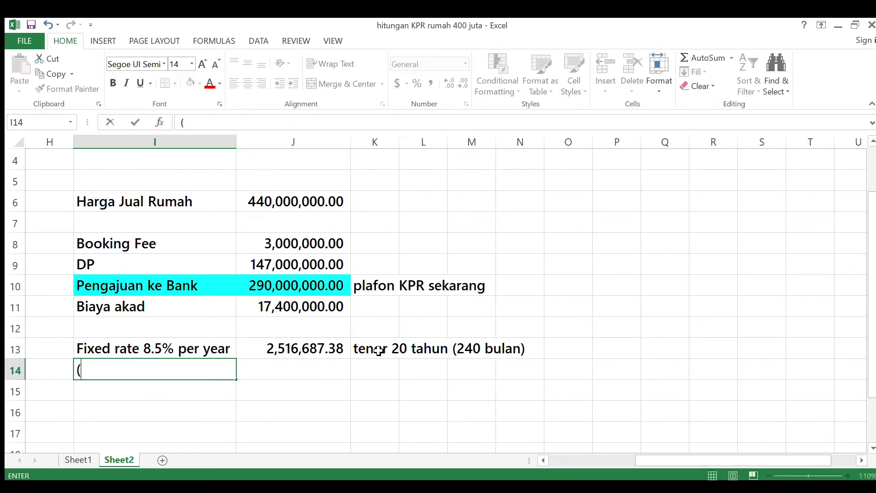
text(selama 3 thn pertama))
key(Return)
Enter the fixed-rate breakdown "Bunga = 2 juta" in J15 and "Pokok = 500rb" in J16.
key(Right)
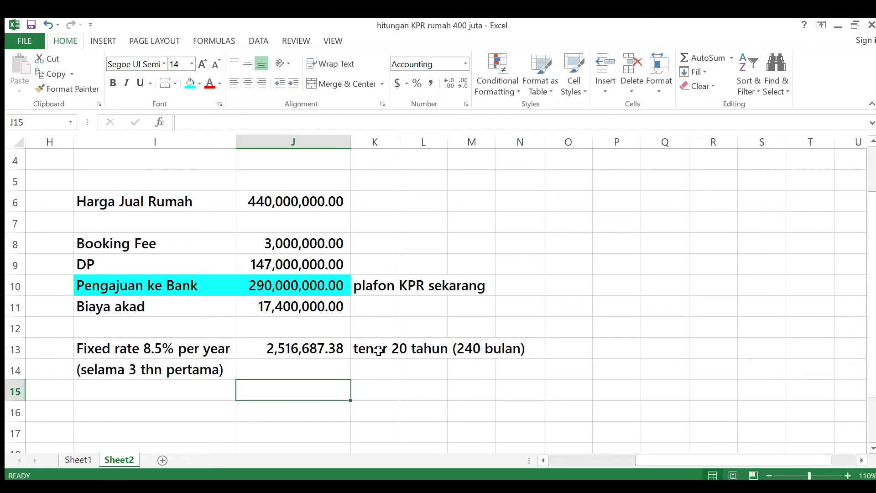
key(Left)
key(Right)
text(Bunga)
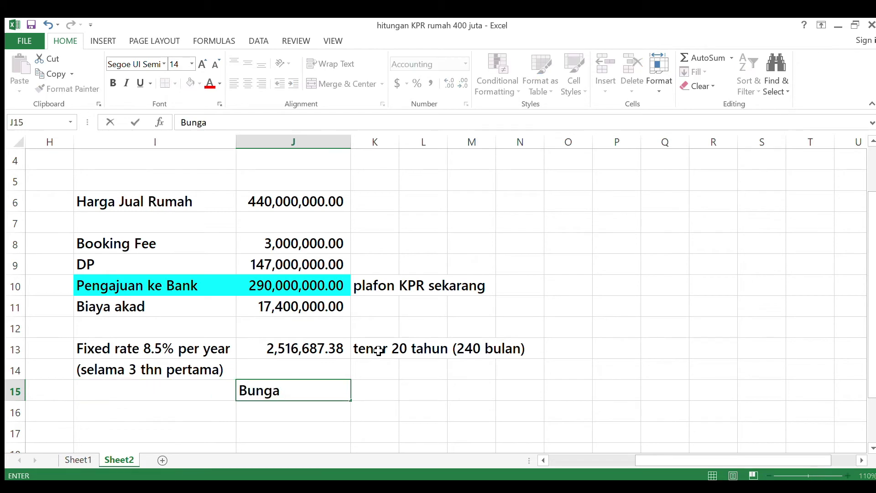
text( = 2 juta)
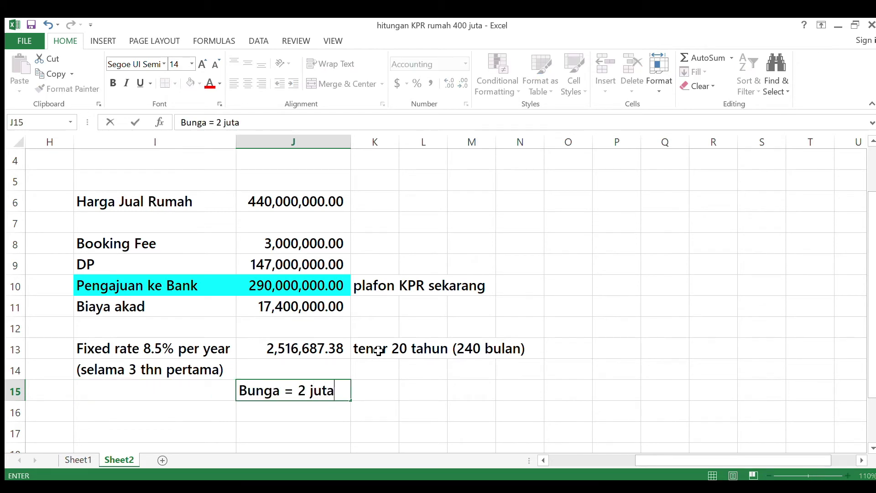
key(Return)
text(Pokok = 500rb)
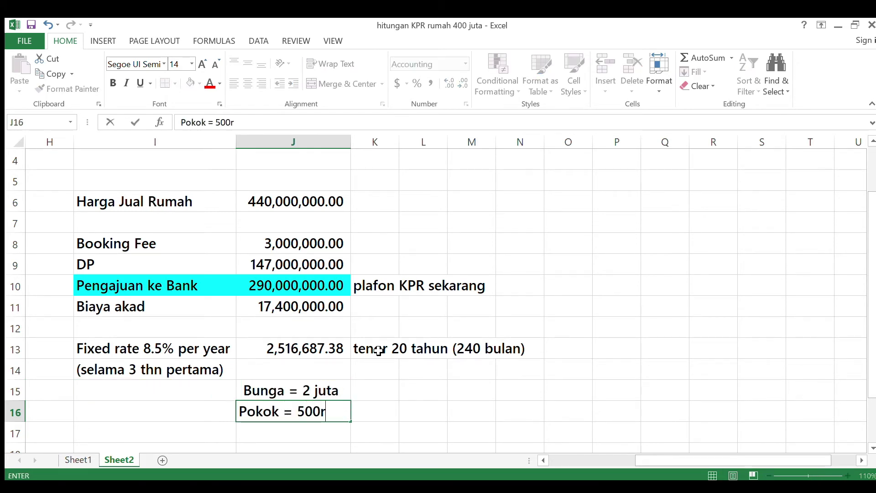
key(Return)
Enter the label "Tahun ke 4-20" in cell I18.
key(Left)
key(Down)
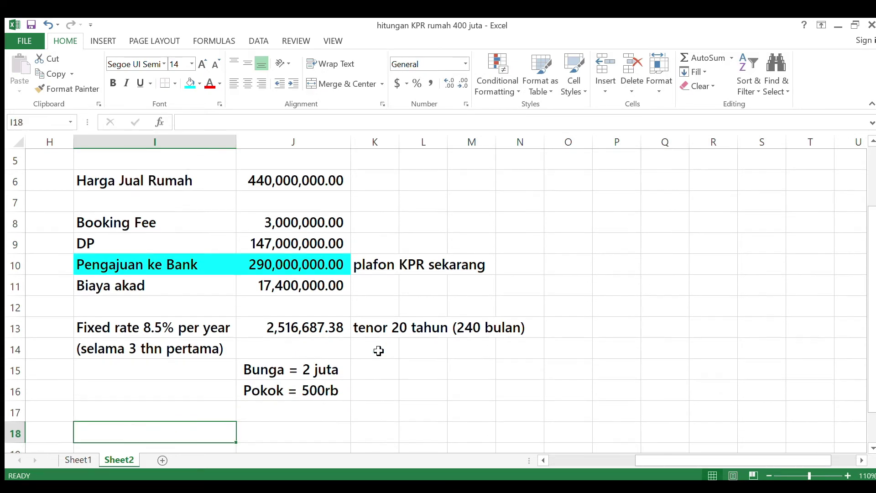
text(Tahun ke )
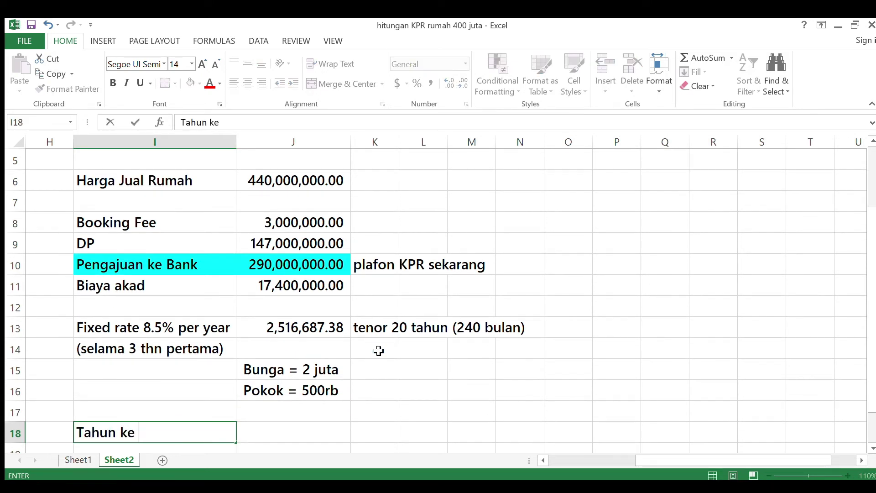
text(4-20 tahun)
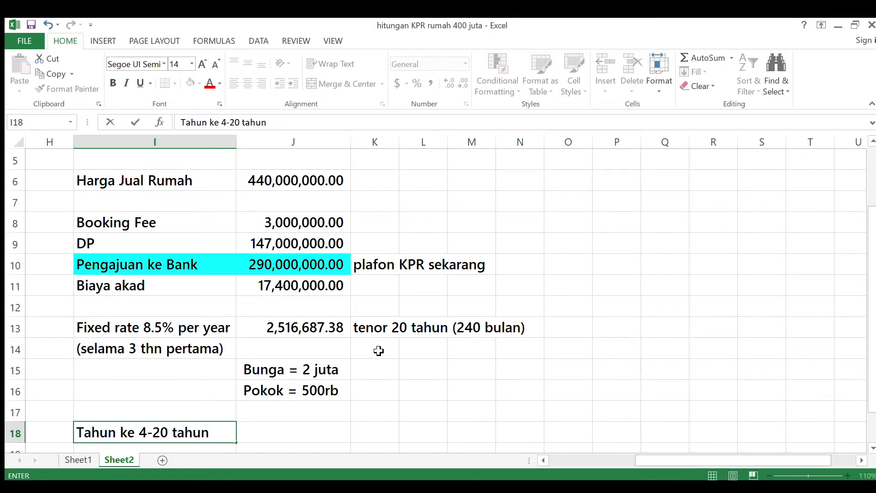
key(BackSpace)
key(BackSpace)
key(BackSpace)
key(BackSpace)
key(BackSpace)
key(BackSpace)
key(Return)
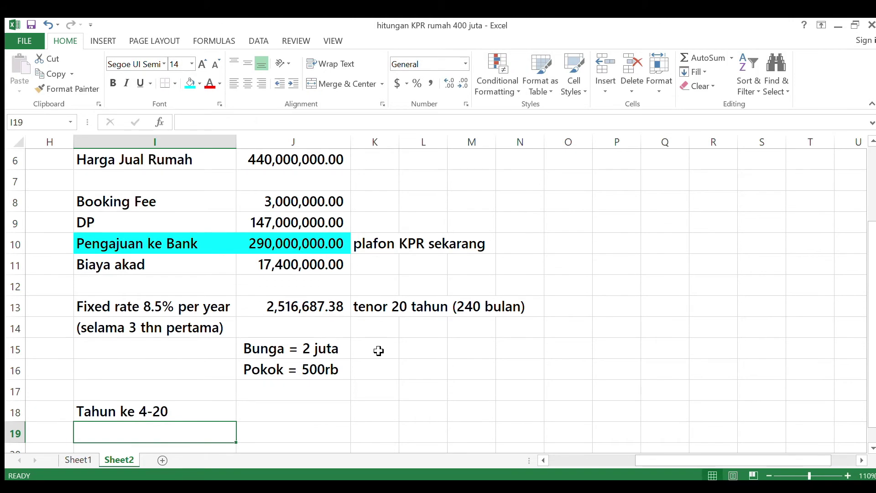
Enter "Floating Rate 13% / year" in cell I19.
text(Floating Rate 13%)
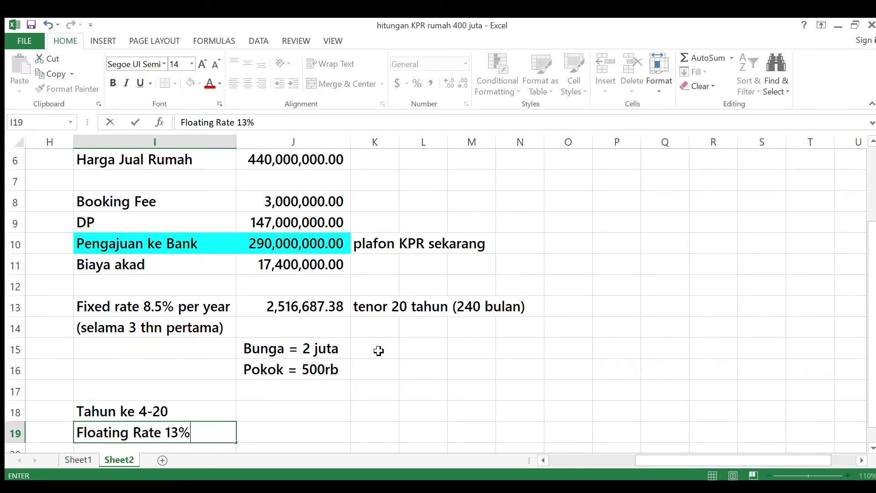
text( / year)
key(Tab)
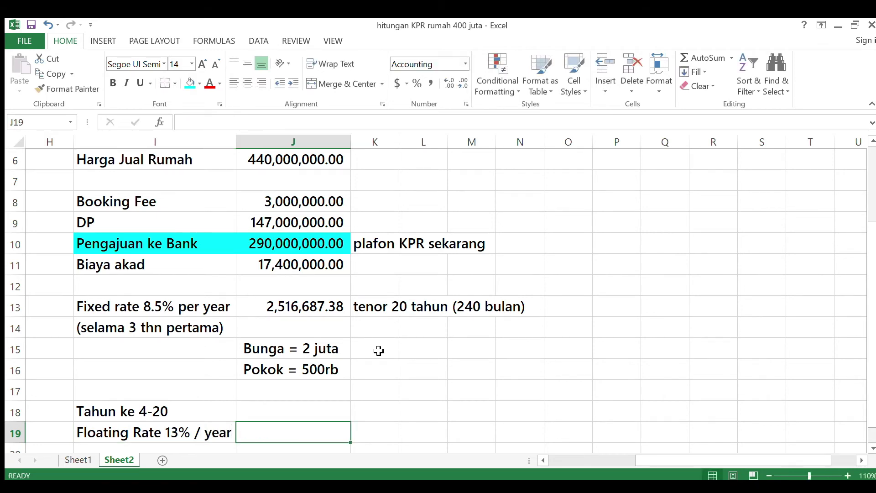
Fill the floating rate heading cells I18:I19 with yellow.
scroll(379, 351, down, 2)
drag(128, 369, 163, 388)
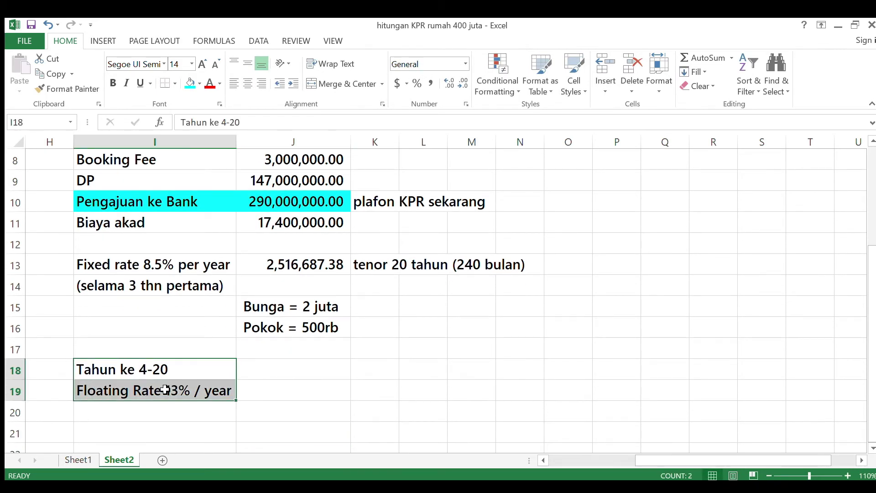
click(199, 82)
click(212, 174)
Enter "Sisa Pokok" in I20 with the amount 271,109,424.33 in J20.
click(206, 413)
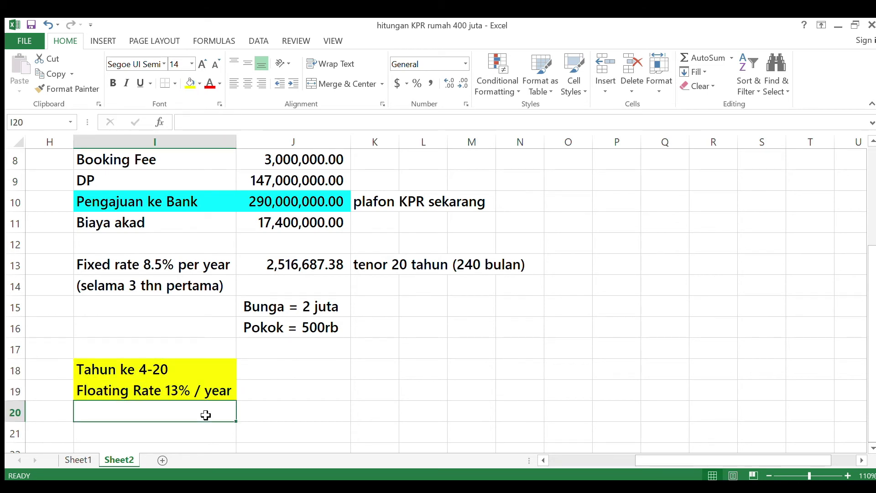
text(Sisa Pokok)
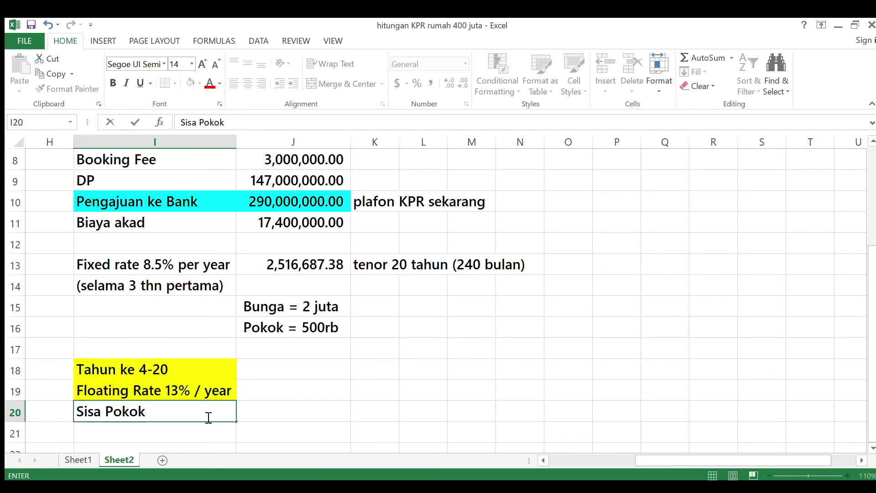
key(Tab)
text(271,109,)
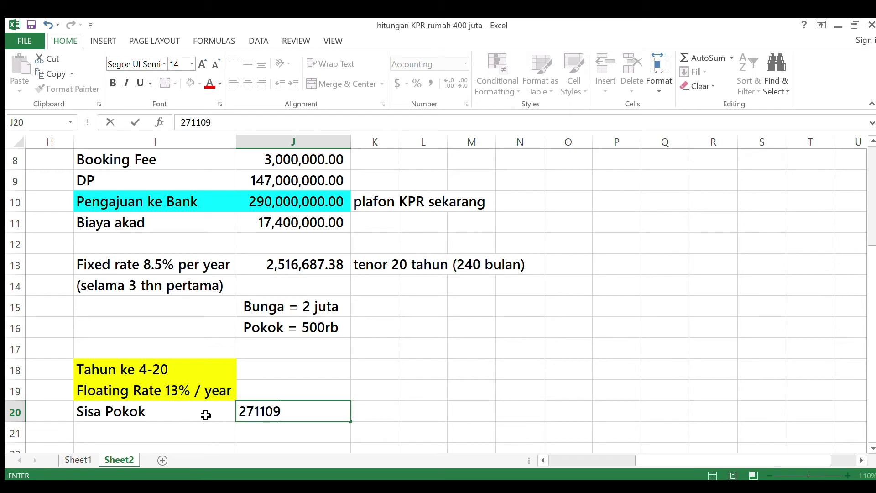
text(424.33)
key(Return)
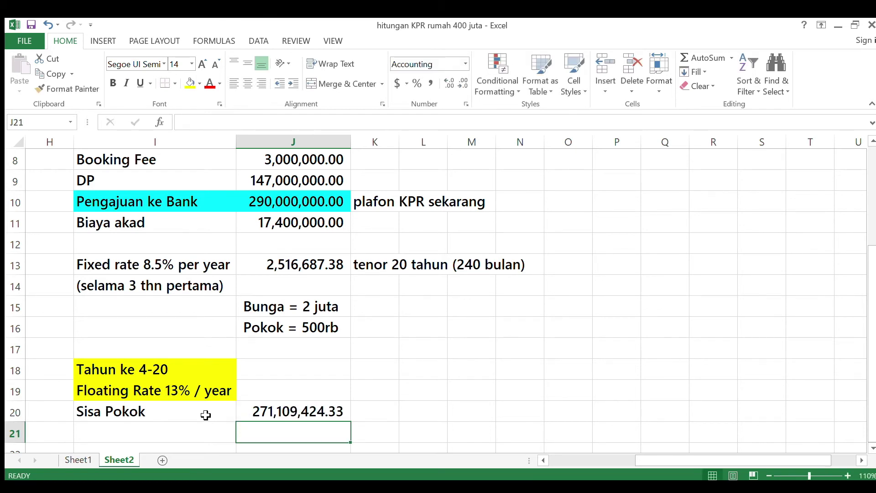
Enter "Cicilan/bulan" in I21 with the amount 3,303,778.58 in J21.
key(Left)
text(Cicilan/bulan)
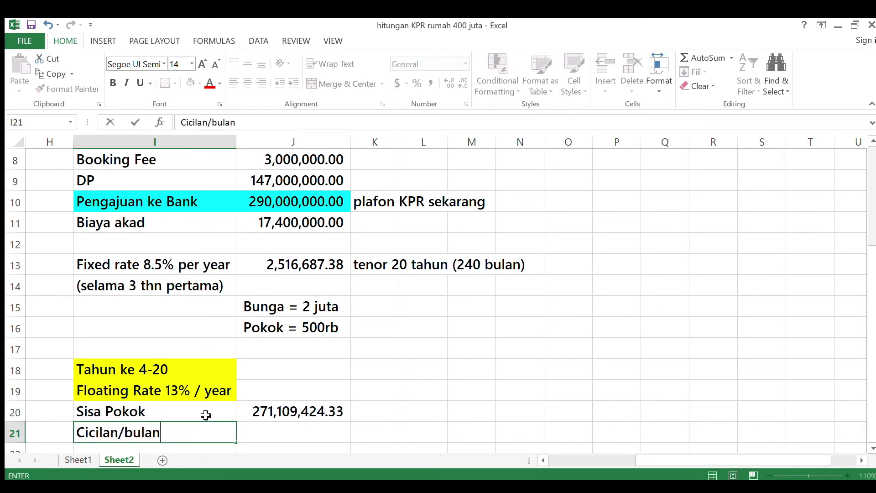
key(Tab)
text(3)
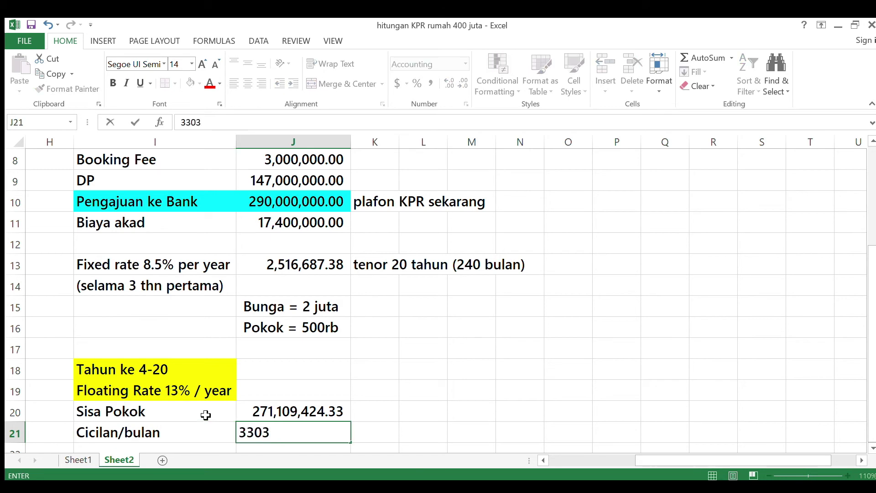
text(,303,778.58)
key(Return)
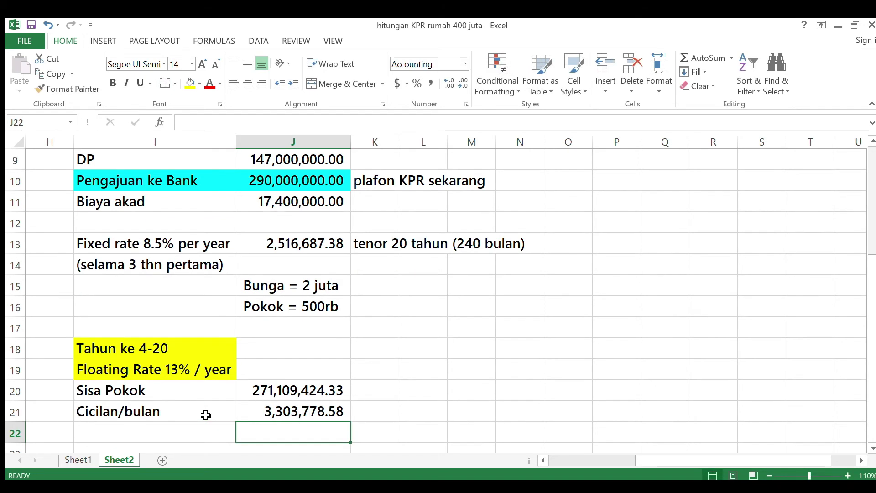
Enter the floating-rate breakdown "Bunga = 2,9 juta" in J22 and "Pokok = 400rb" in J23.
text(Bunga = )
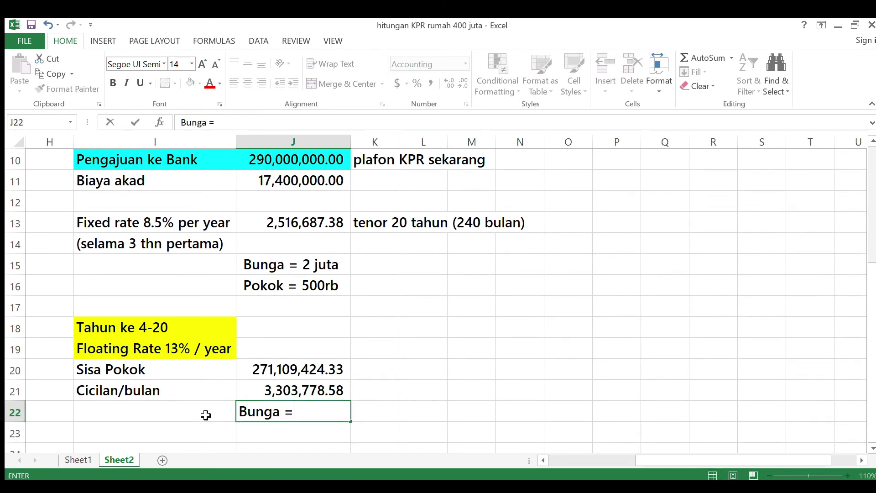
text(2,9 juta)
key(Return)
text(Pok)
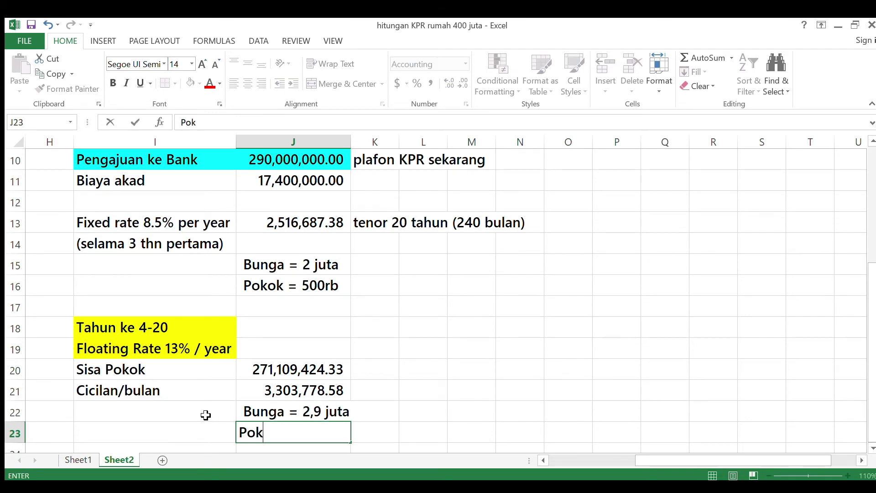
text(ok = 400rb)
key(Return)
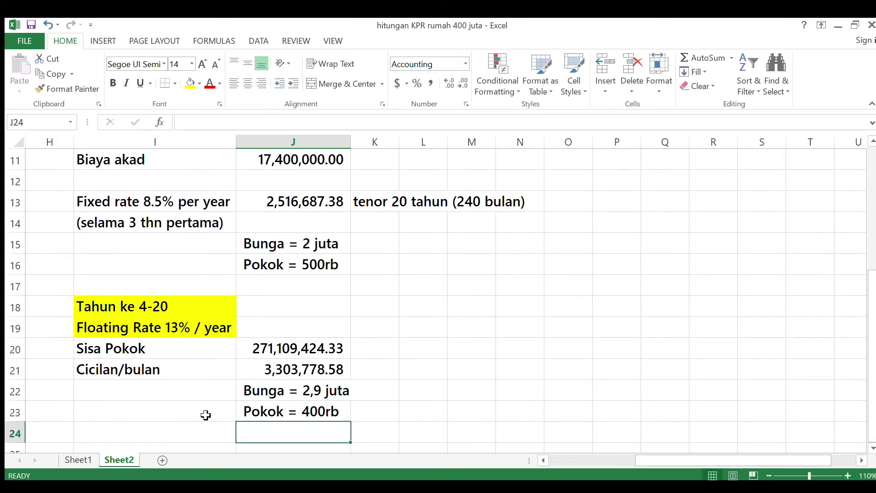
Enter the label "Plafon awal" in cell I25, below the floating-rate section.
scroll(206, 415, down, 1)
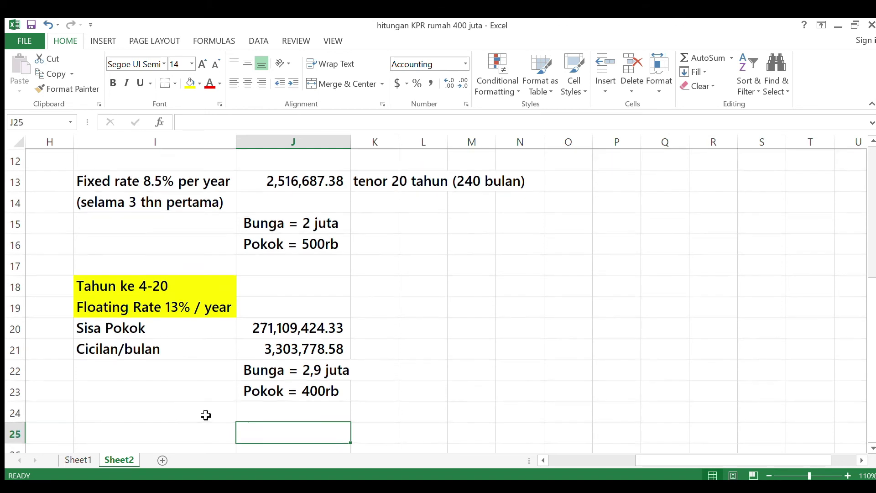
key(Left)
key(Down)
key(Down)
key(Down)
key(Up)
key(Up)
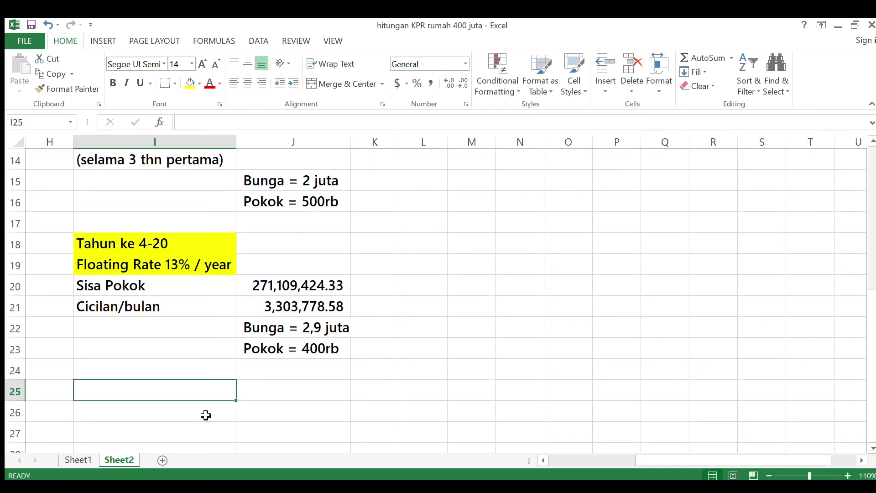
text(Plafon awal)
key(Tab)
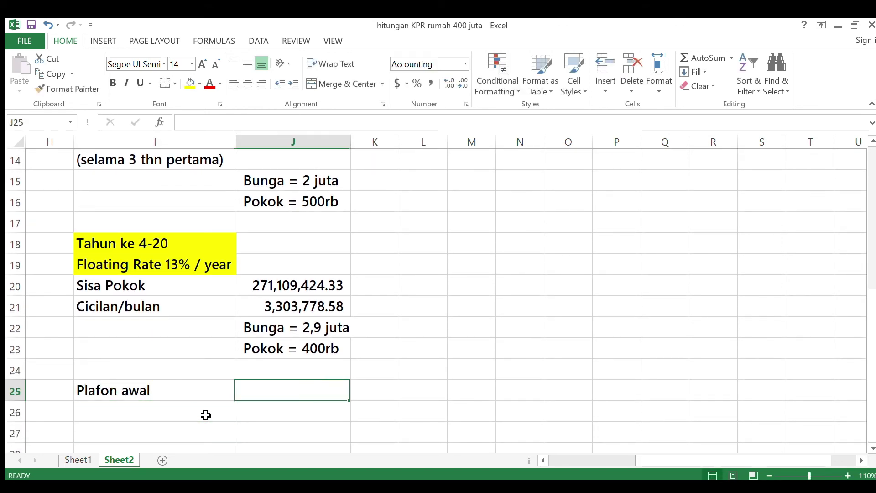
Link J25 to the bank loan amount with the formula =J10.
text(=)
key(Up)
key(Up)
key(Up)
key(Up)
key(Up)
key(Up)
key(Up)
key(Up)
key(Up)
key(Up)
key(Up)
key(Up)
key(Up)
key(Up)
key(Up)
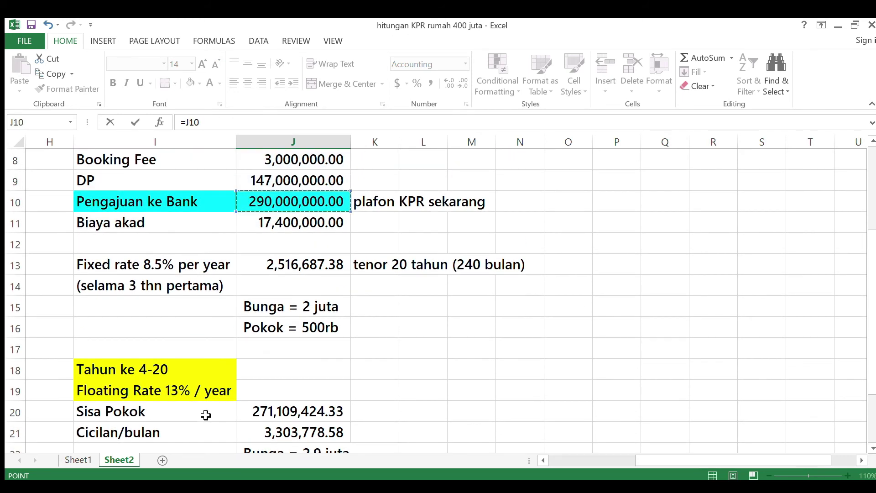
key(Return)
Enter the heading "Pembayaran" in I26 and the indented label "Tahun ke-1 s/d 3" in I27.
key(Left)
text(Pembayaran)
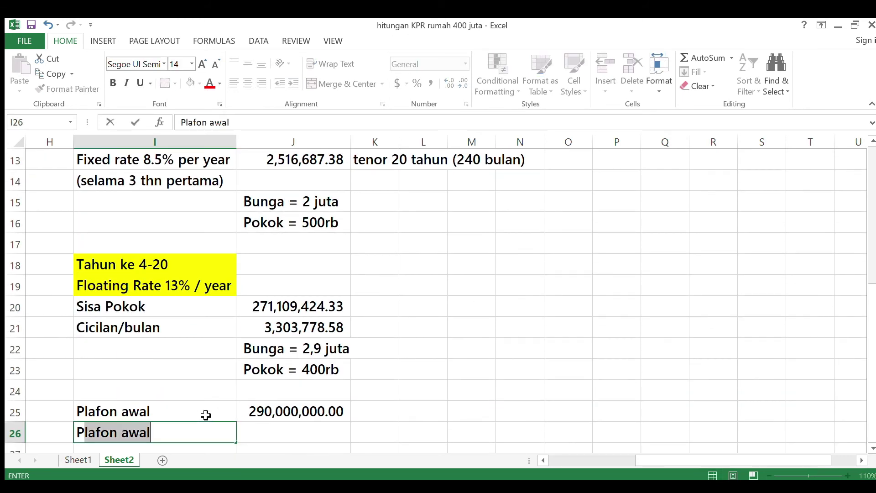
key(Return)
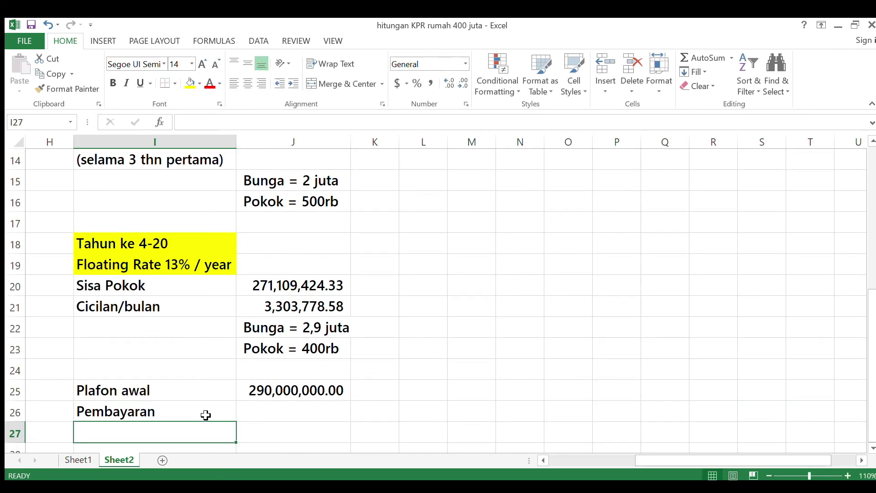
text(Tahun)
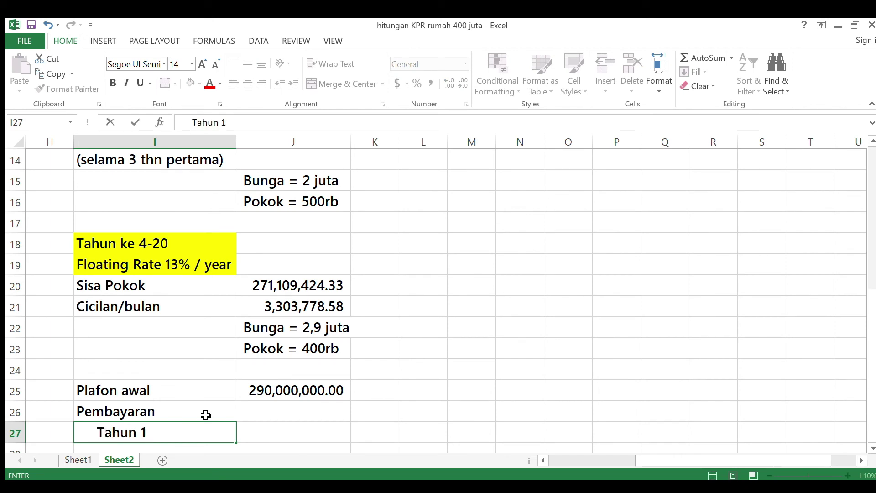
text( ke-1 s/d 3)
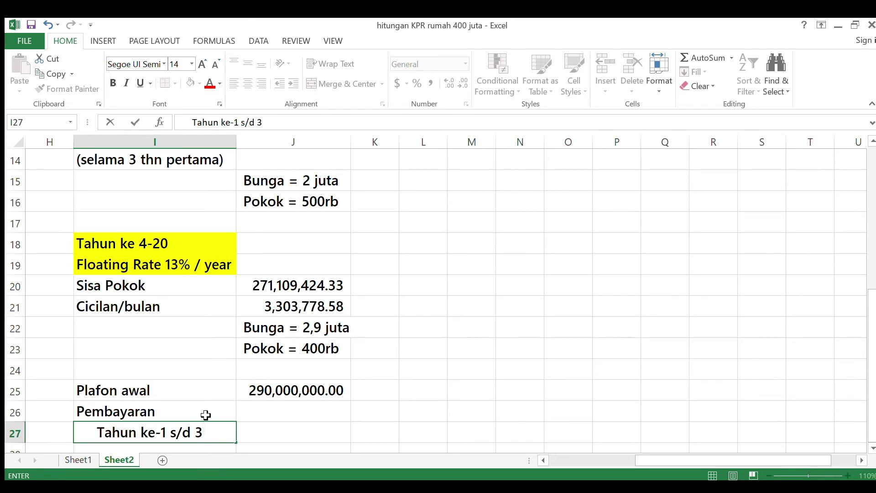
Calculate the total fixed-rate payments for the first three years in J27 with the formula =3*12*J13.
key(Tab)
text(=36)
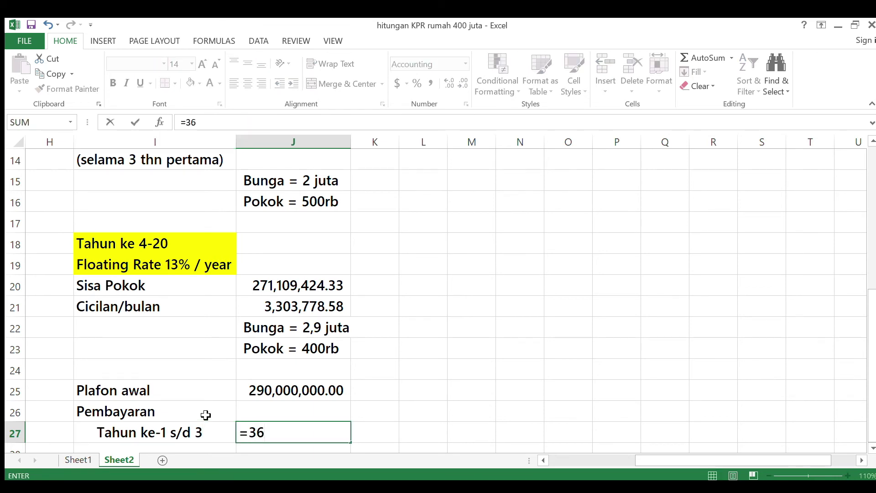
key(BackSpace)
key(BackSpace)
text(12)
text(3*12)
key(Up)
key(Up)
key(Up)
key(Up)
key(Up)
key(Up)
key(Up)
key(Up)
key(Up)
key(Up)
key(Up)
key(Up)
key(Up)
key(Up)
key(Up)
key(Down)
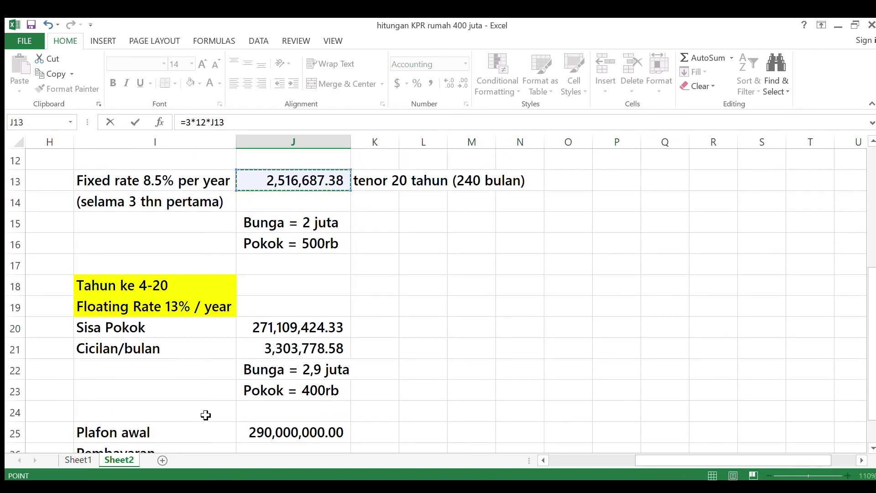
key(Return)
Enter the label "Tahun ke-4 s/d 20 (estimasi)" in I28 and autofit column I to its contents.
key(Left)
text(Thau)
key(BackSpace)
key(BackSpace)
key(BackSpace)
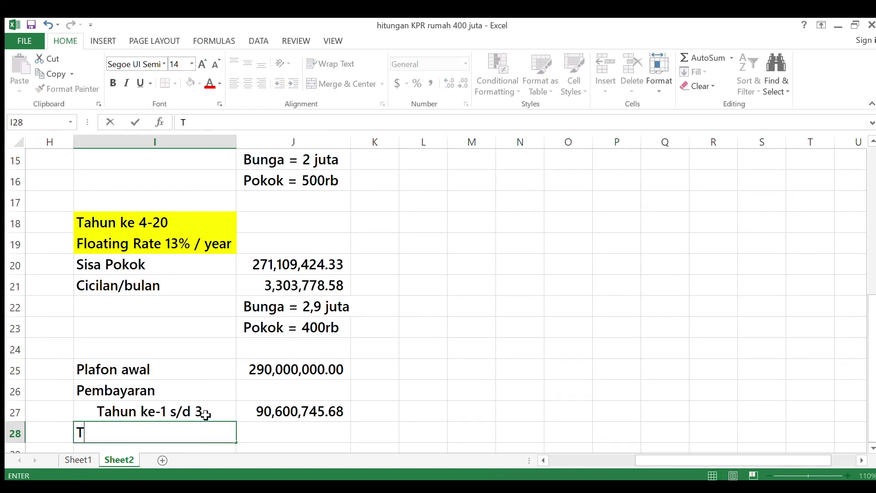
text(ahun ke-4 s/d)
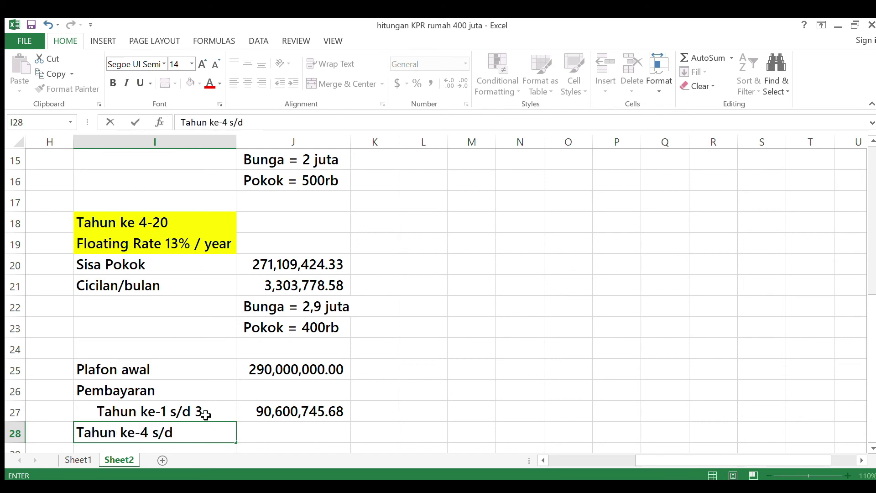
text( 20 (est)
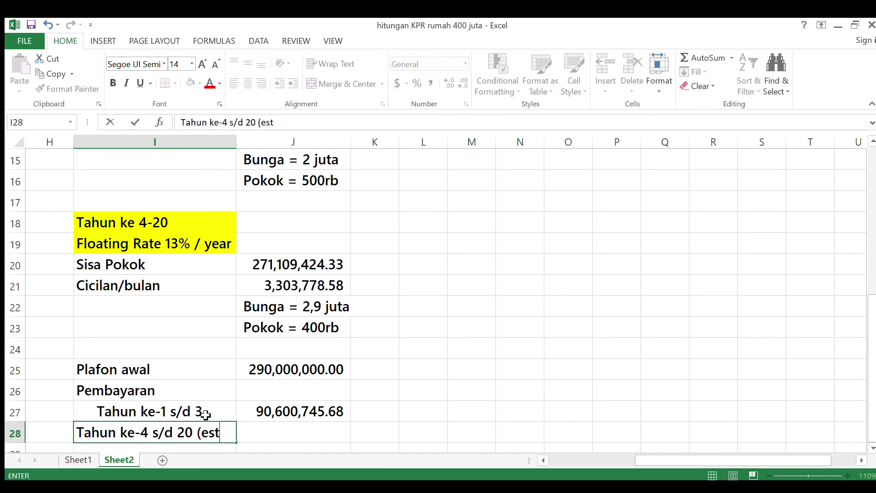
text(imasi))
click(240, 142)
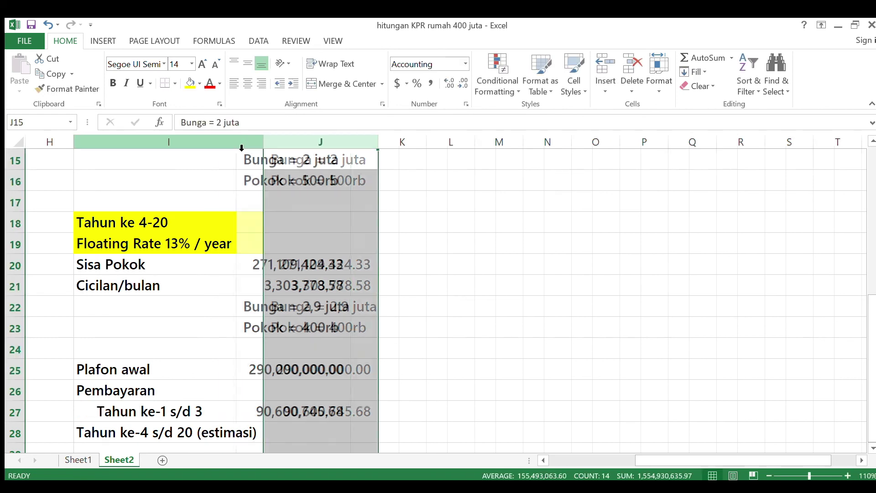
double_click(237, 142)
Calculate the estimated floating-rate payments in J28 with the formula =204*J21.
click(298, 438)
text(=)
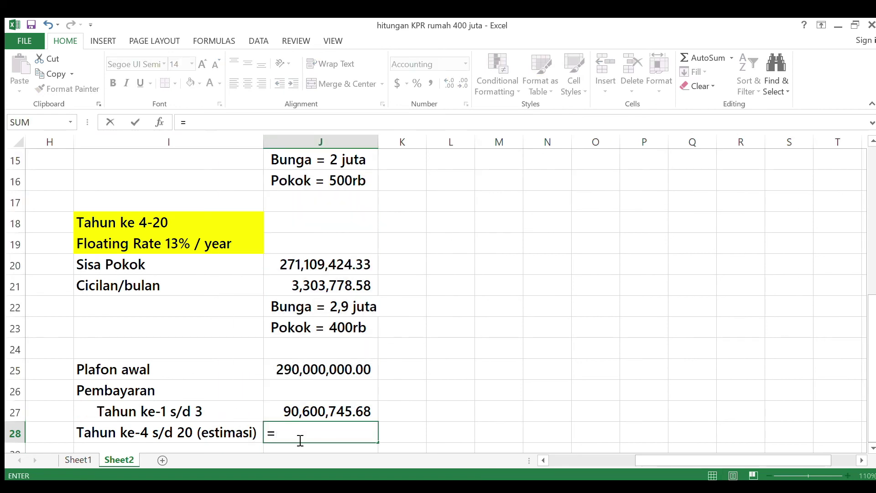
text(204)
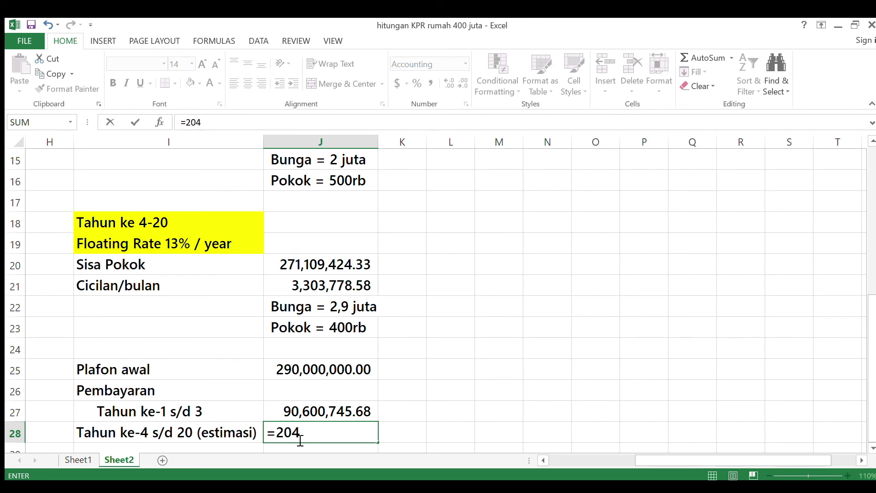
text(*)
key(Up)
key(Up)
key(Up)
key(Up)
key(Up)
key(Up)
key(Up)
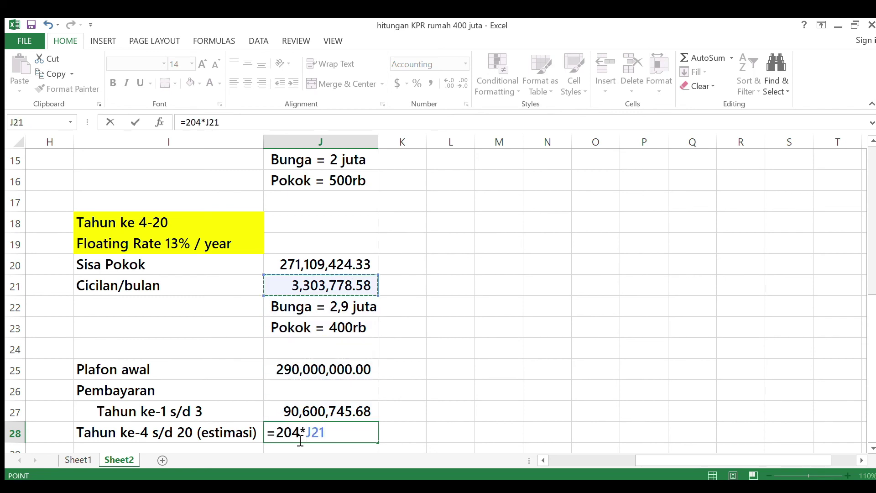
key(Return)
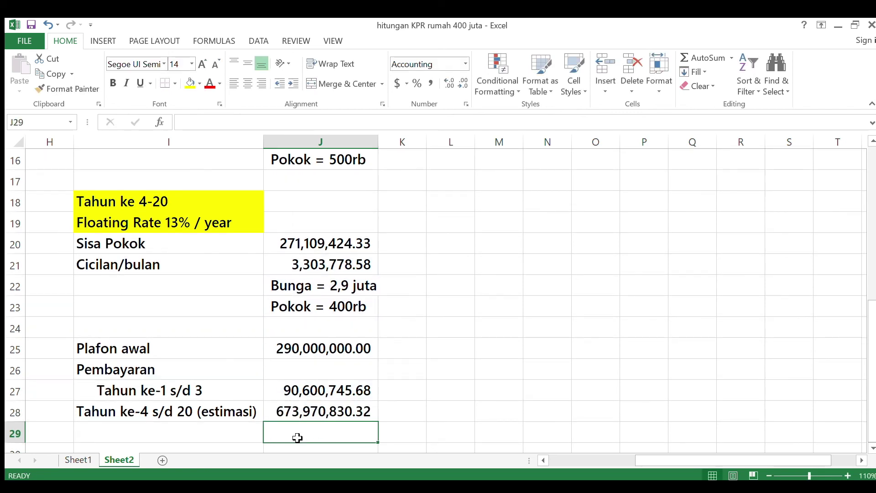
Enter the label "Total bayar ke bank" in I29 and sum J27:J28 in J29.
key(Left)
text(Total )
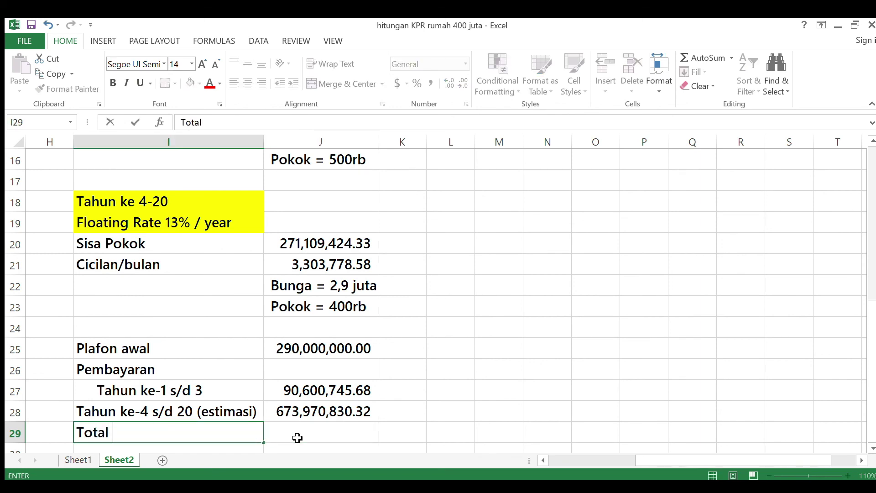
text(bayar ke bank)
key(Right)
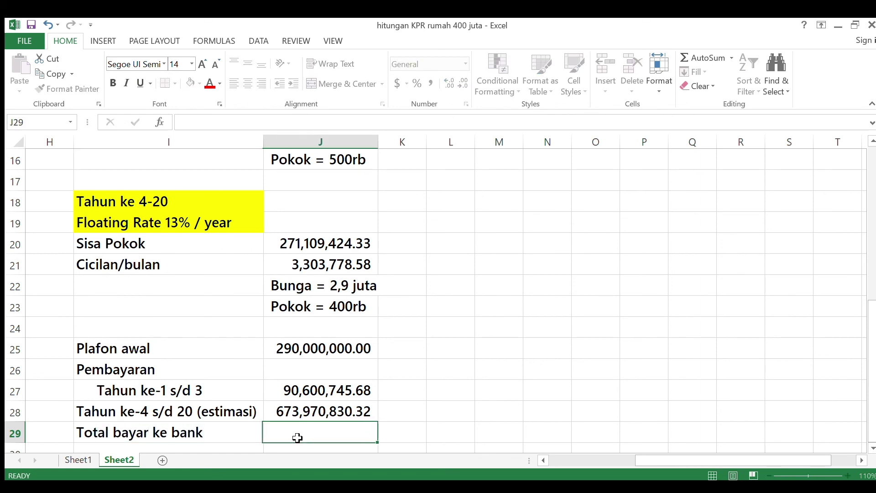
text(=sum()
key(Up)
key(shift+Up)
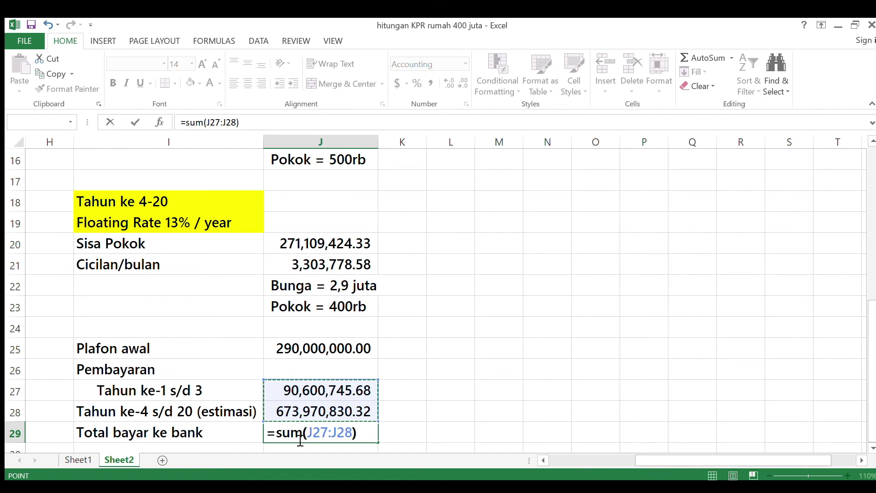
key(Return)
Format the total row I29:J29 with a yellow fill, bold text and font size 16.
drag(207, 418, 272, 415)
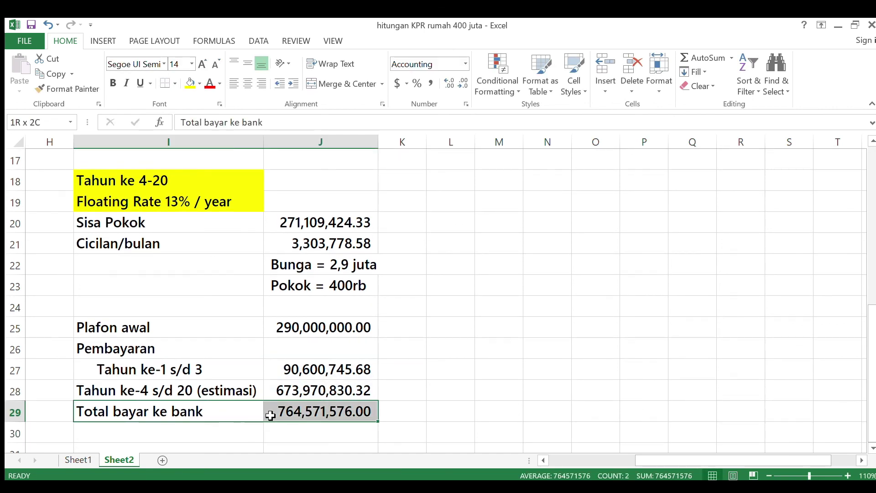
click(189, 83)
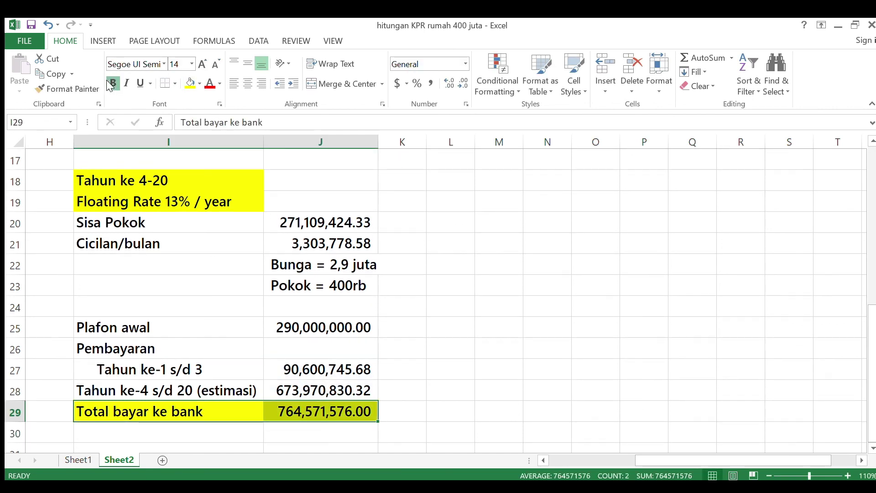
click(202, 63)
click(433, 369)
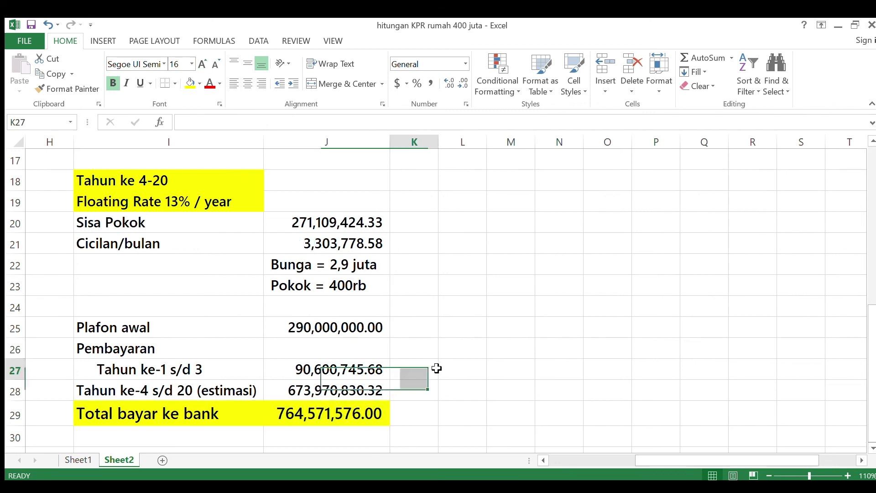
Review the initial loan amount, the payment amounts per period and the total paid to the bank in column J.
click(355, 393)
key(Down)
key(Down)
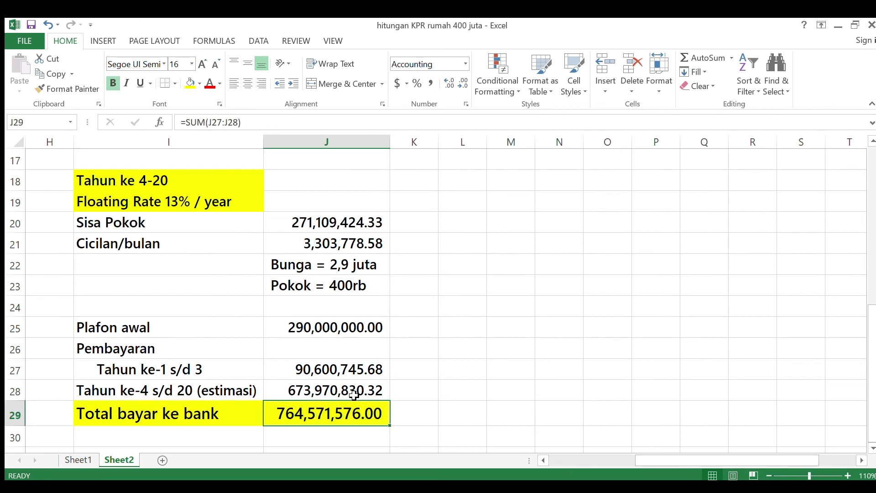
key(Up)
key(Up)
key(Up)
key(Up)
key(Down)
key(Down)
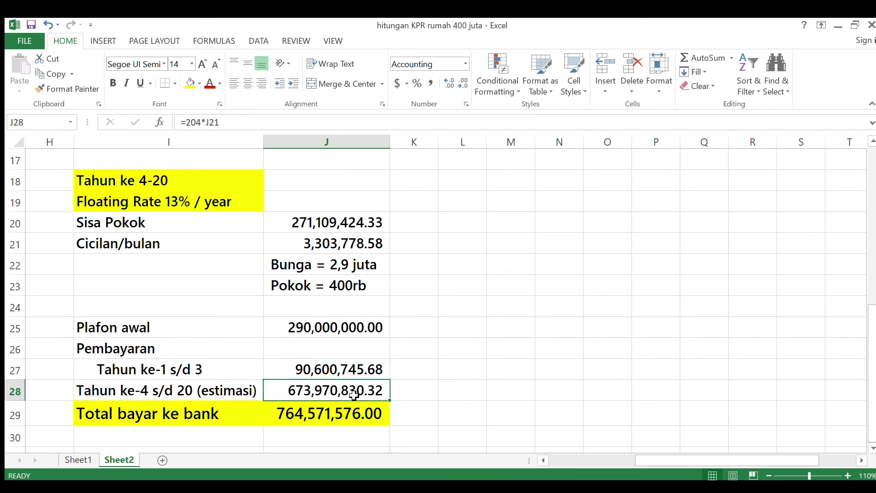
key(Down)
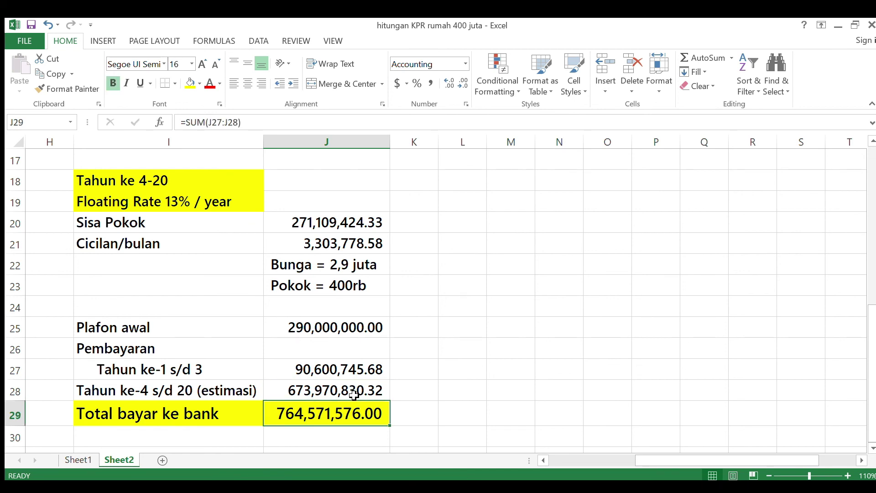